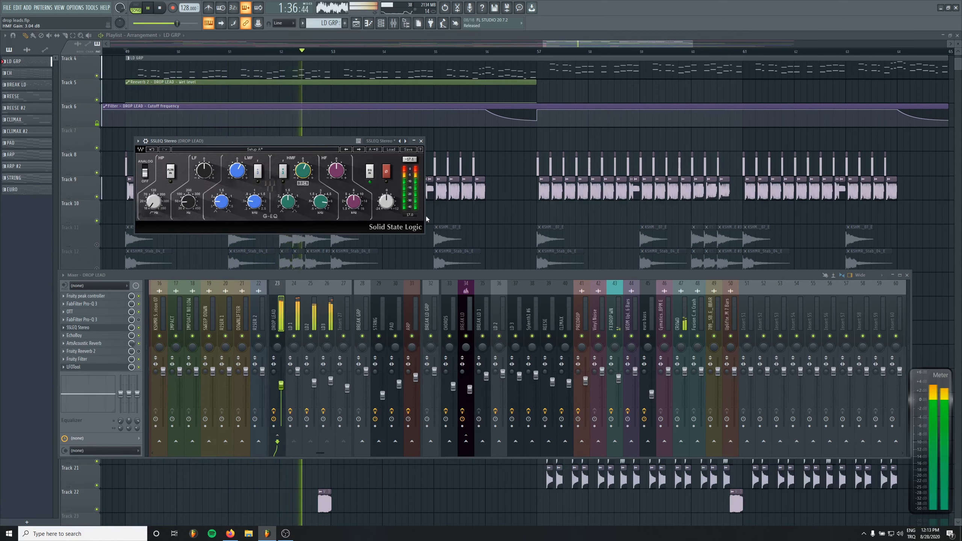
Lower the DROP LEAD mixer fader to about -6.6 dB, stop playback and close the SSLEQ Stereo window
left_click_drag(281, 386, 282, 389)
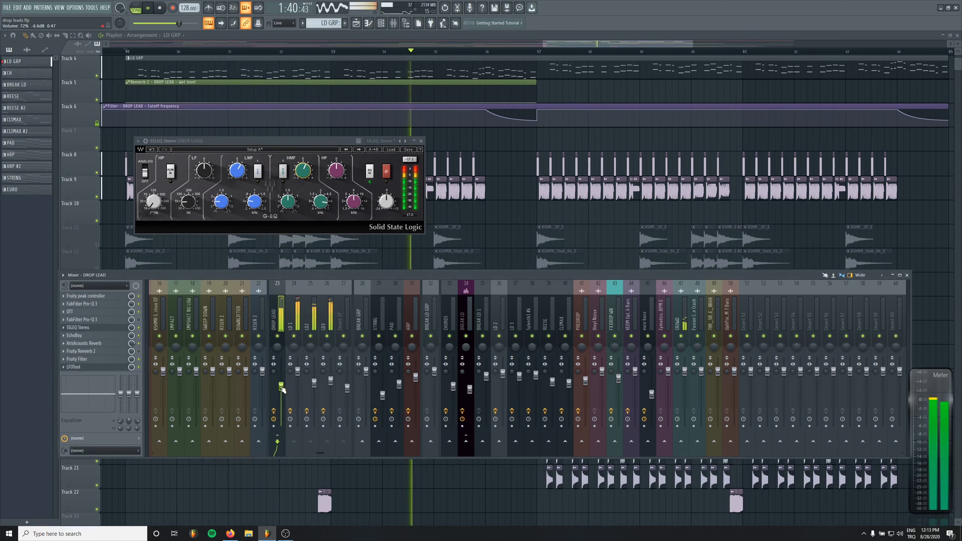
key("space")
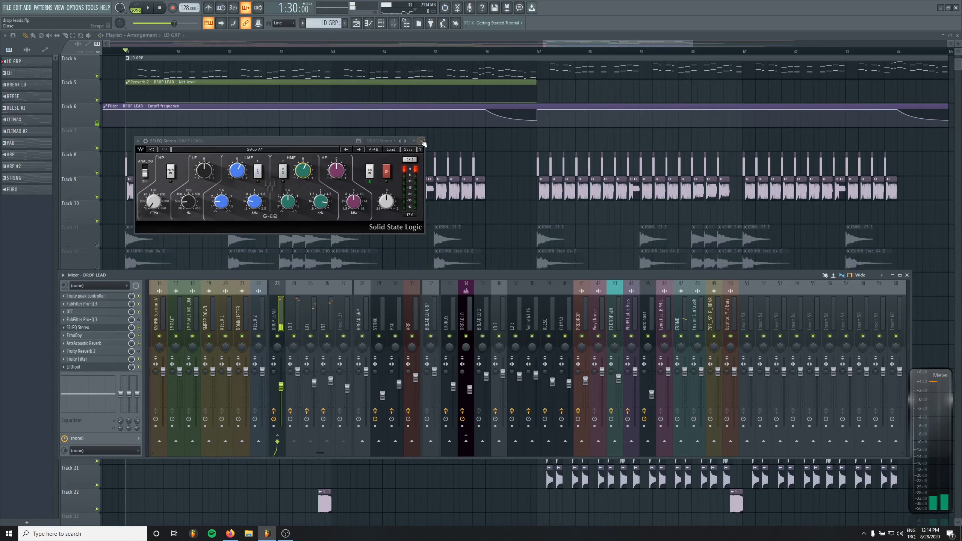
left_click(421, 141)
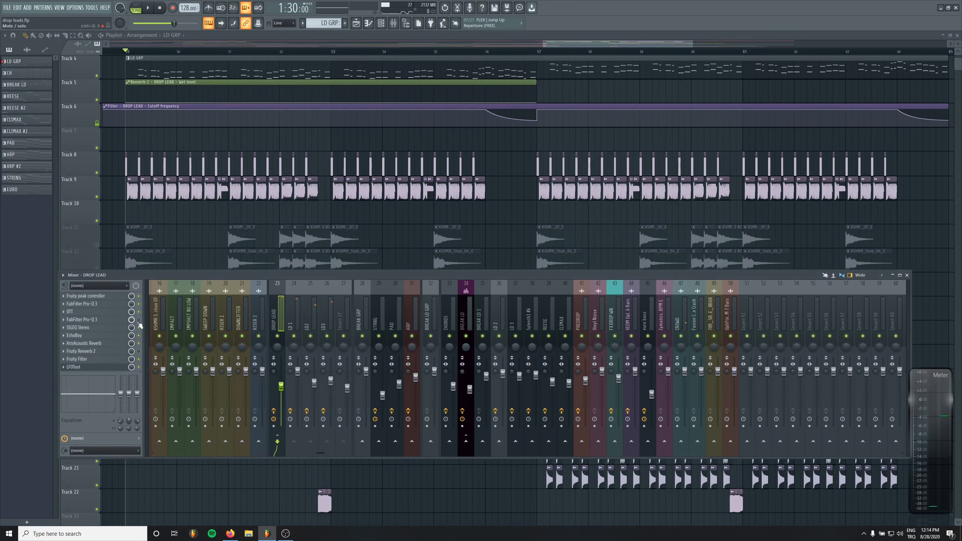
Enable the bypassed 365 Hz boost band in DROP LEAD's FabFilter Pro-Q 3 and close the equalizer
right_click(552, 204)
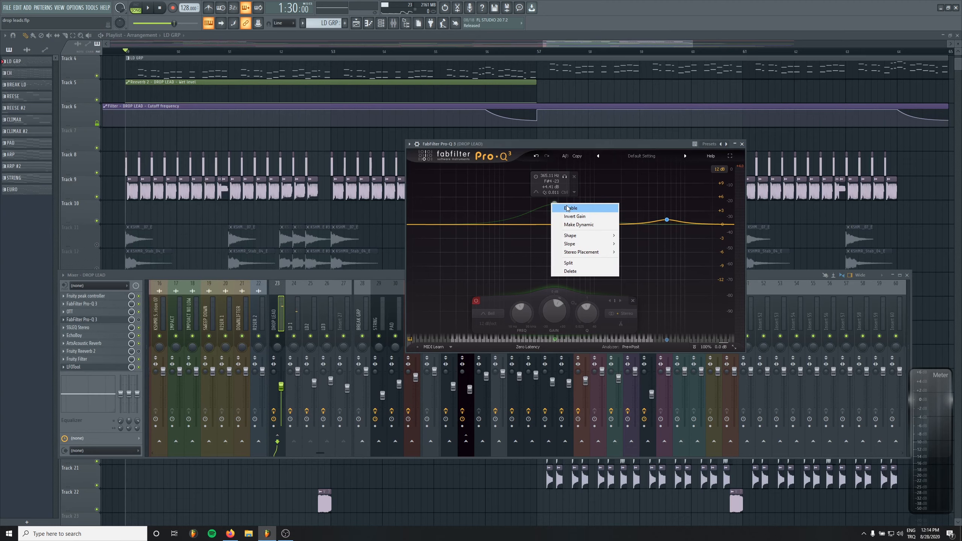
left_click(568, 208)
left_click(741, 144)
Solo playlist Track 4 with the LD GRP pattern and play the drop to listen to the DROP LEAD effect chain
right_click(97, 76)
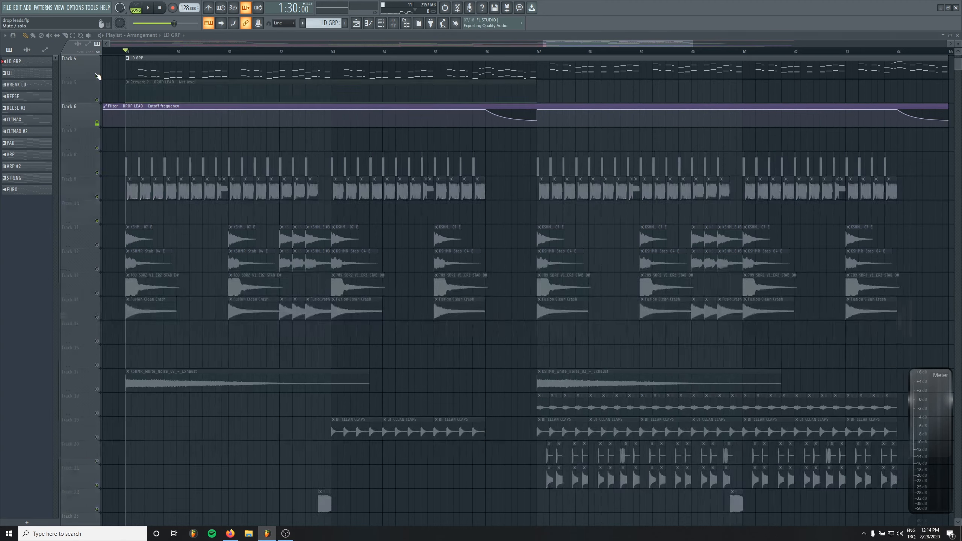
left_click(394, 24)
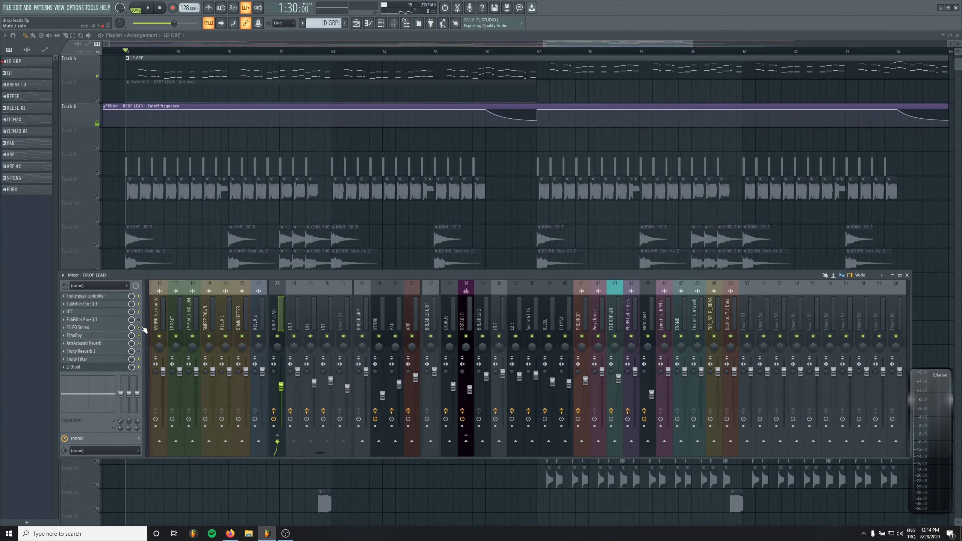
left_click(80, 330)
left_click(79, 330)
key("space")
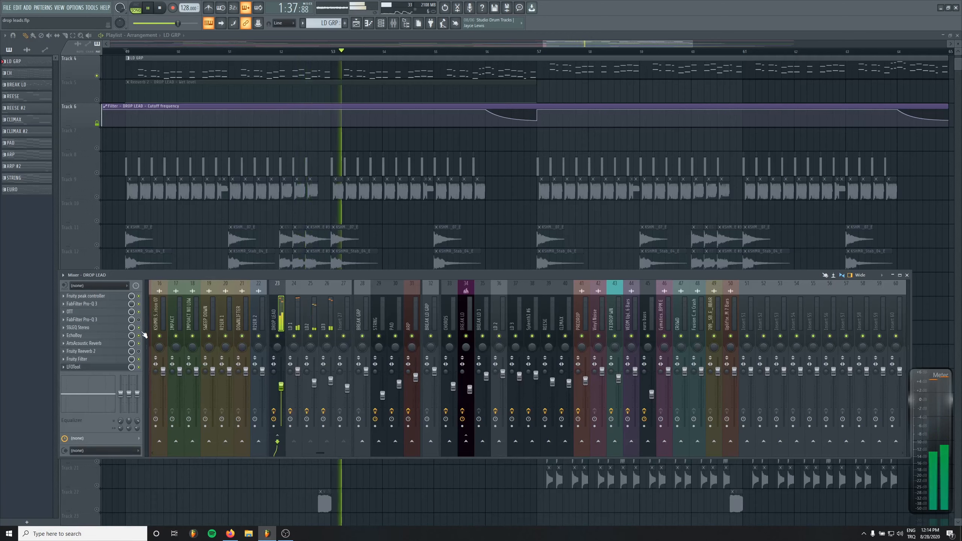
key("space")
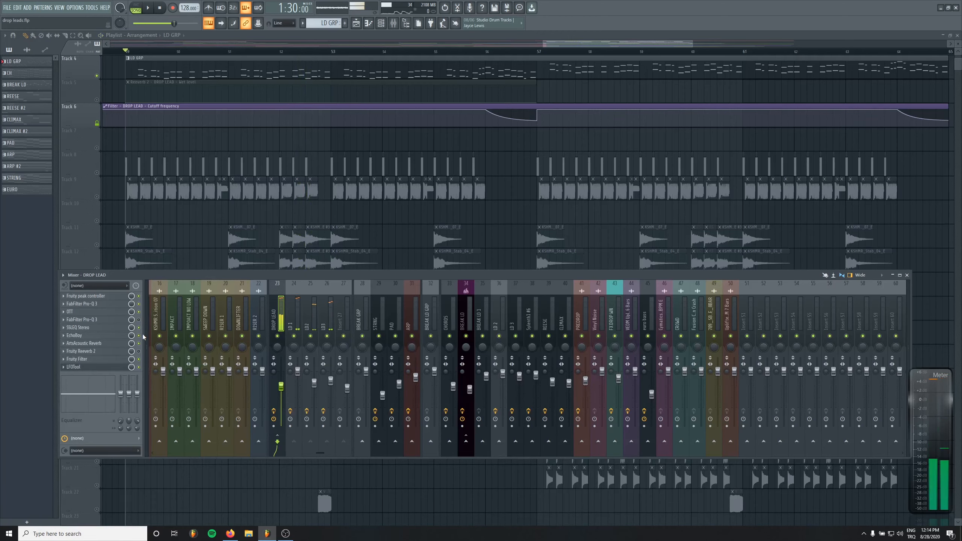
Return the song position to bar 49 and unsolo Track 4 so all playlist tracks are active
left_click(166, 10)
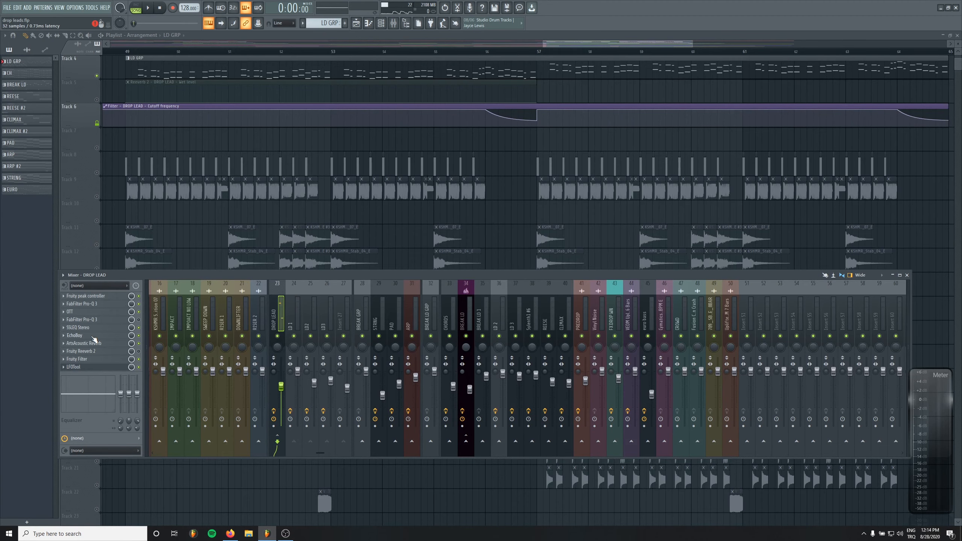
left_click(127, 52)
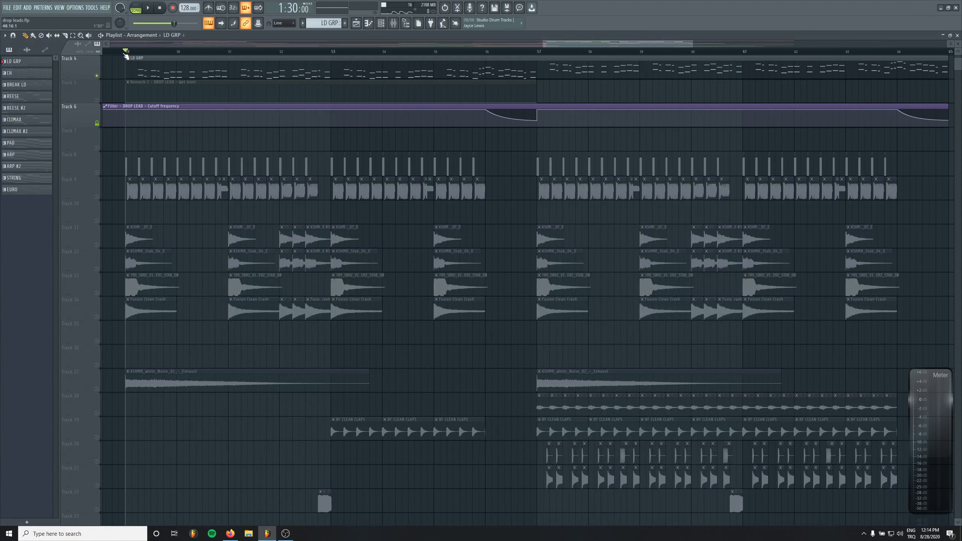
right_click(97, 76)
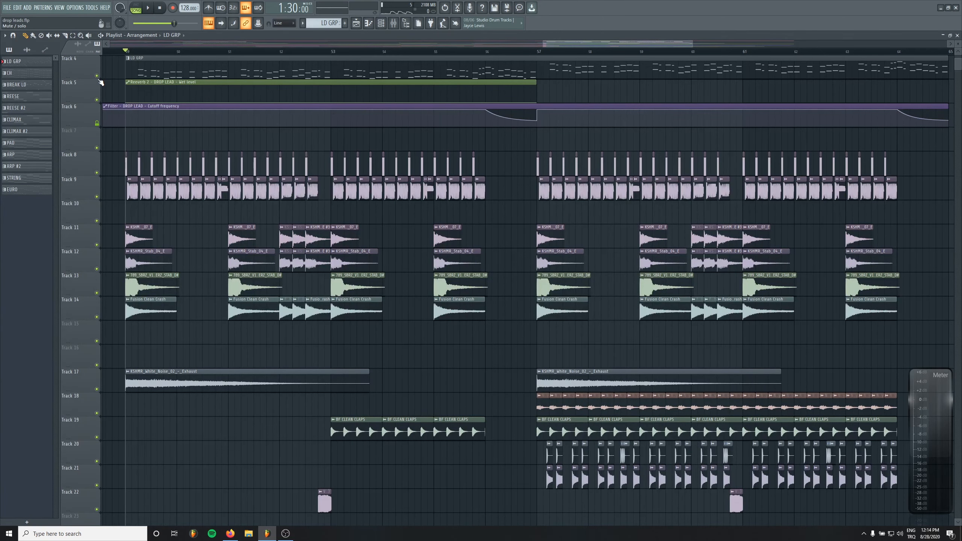
Replace DROP LEAD's second FabFilter Pro-Q 3 with Fruity Stereo Enhancer and move it directly below ArtsAcoustic Reverb
left_click(394, 23)
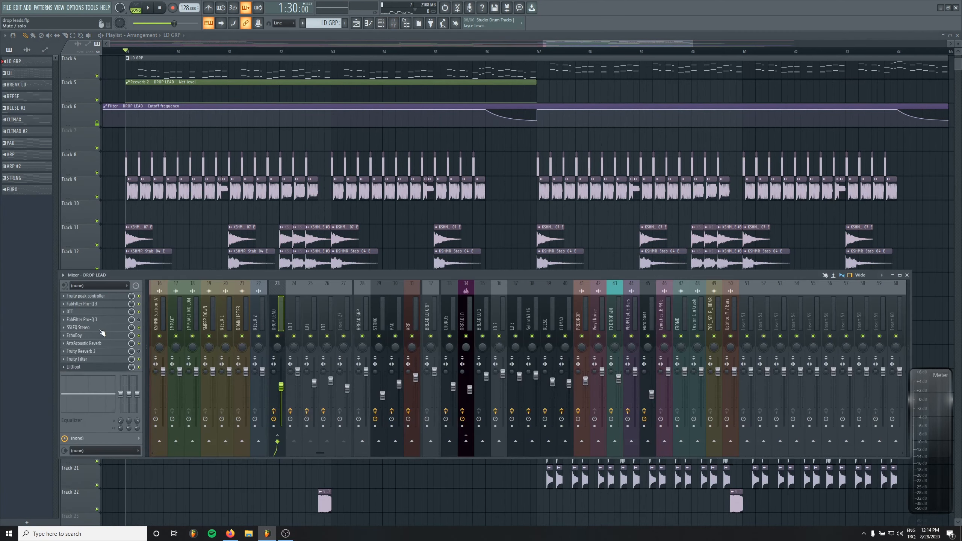
left_click(65, 322)
mouse_move(94, 294)
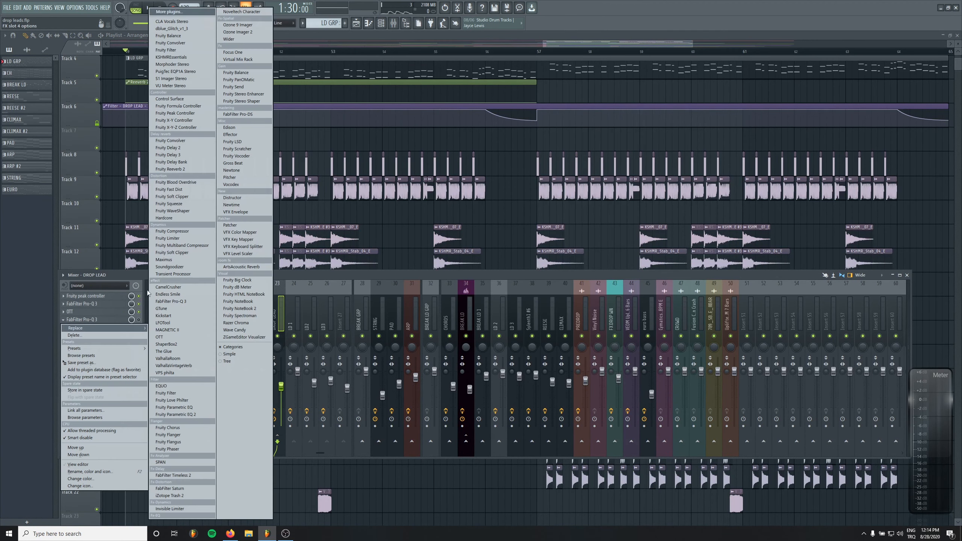
left_click(244, 94)
left_click_drag(119, 322, 123, 299)
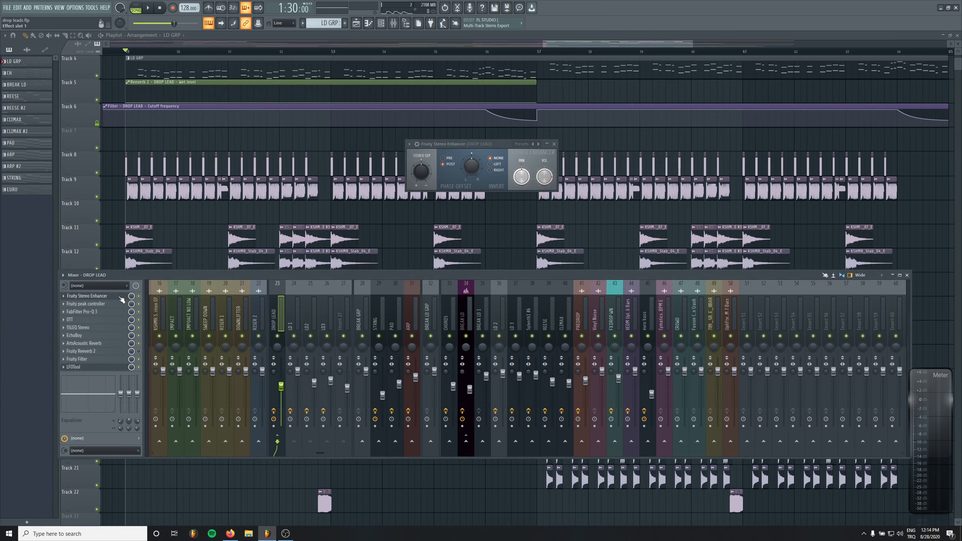
mouse_move(123, 300)
left_mouse_down()
mouse_move(122, 341)
mouse_move(121, 299)
left_mouse_up()
left_click_drag(117, 302, 117, 345)
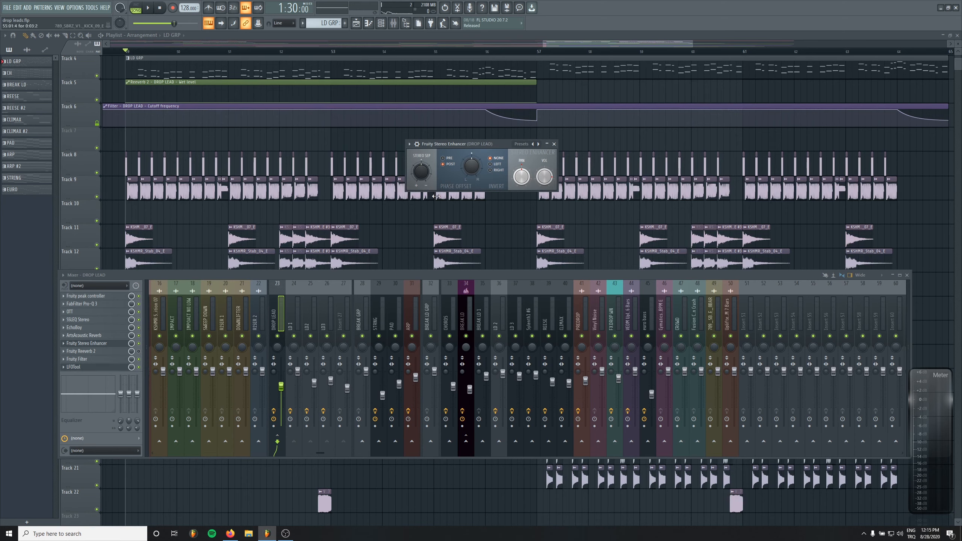
Adjust the Fruity Stereo Enhancer's stereo separation on DROP LEAD while the drop plays, close the plugin and mixer, and stop playback
key("space")
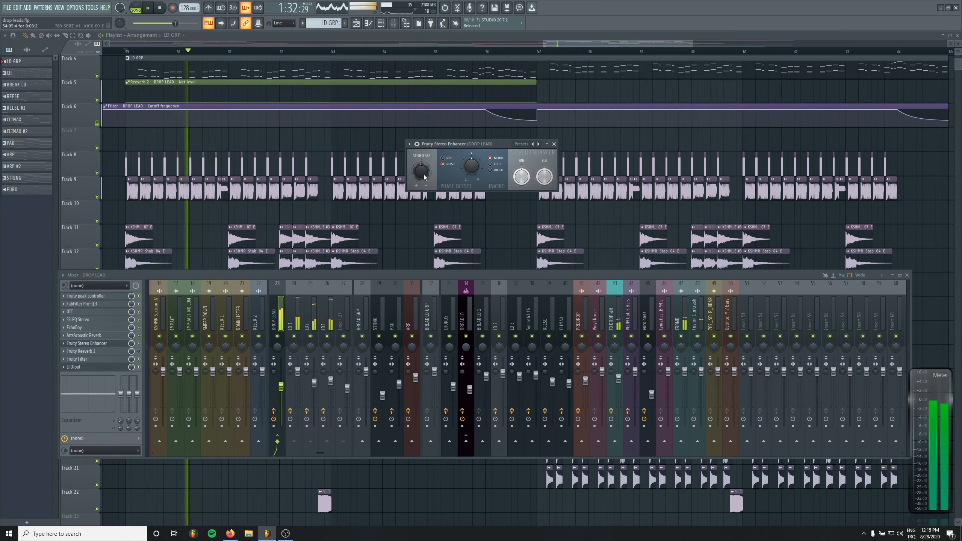
mouse_move(421, 173)
left_mouse_down()
mouse_move(421, 216)
mouse_move(421, 129)
mouse_move(421, 185)
mouse_move(423, 172)
left_mouse_up()
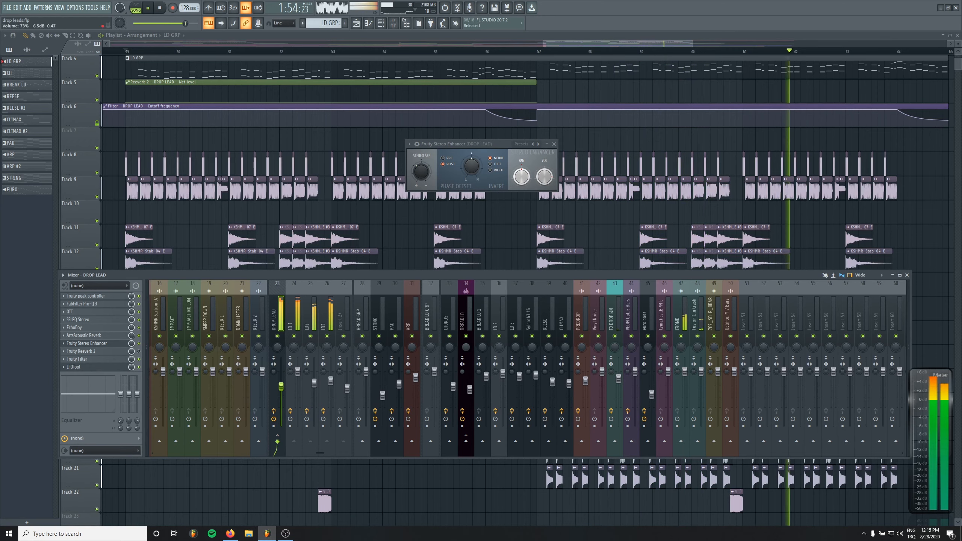
left_click(554, 144)
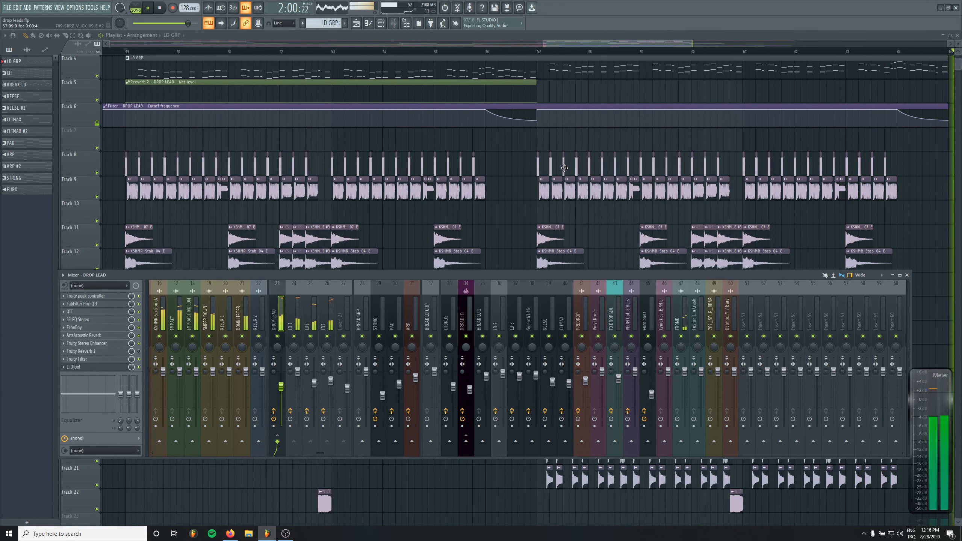
key("F9")
scroll(417, 262, "down", 3)
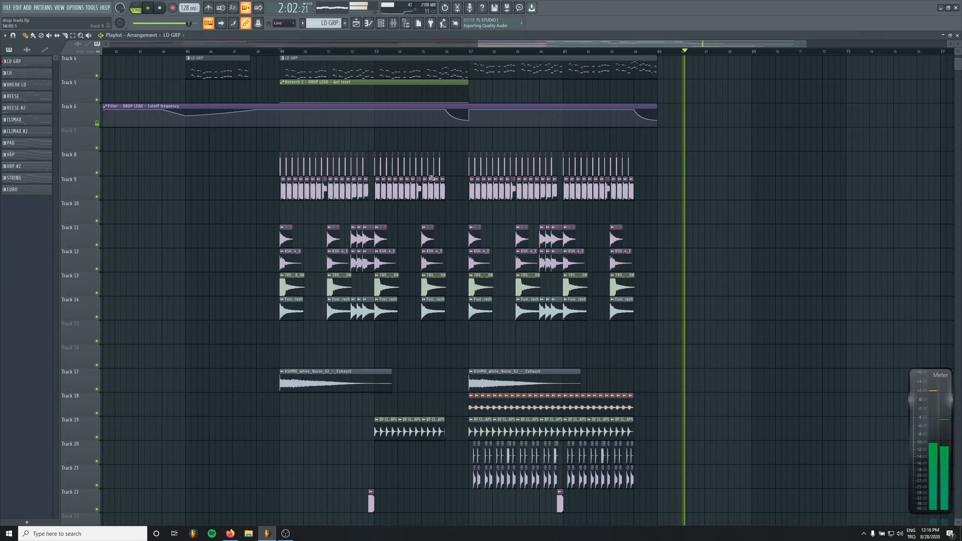
key("space")
Raise the DROP LEAD fader while playing the drop with its effects bypassed
key("F9")
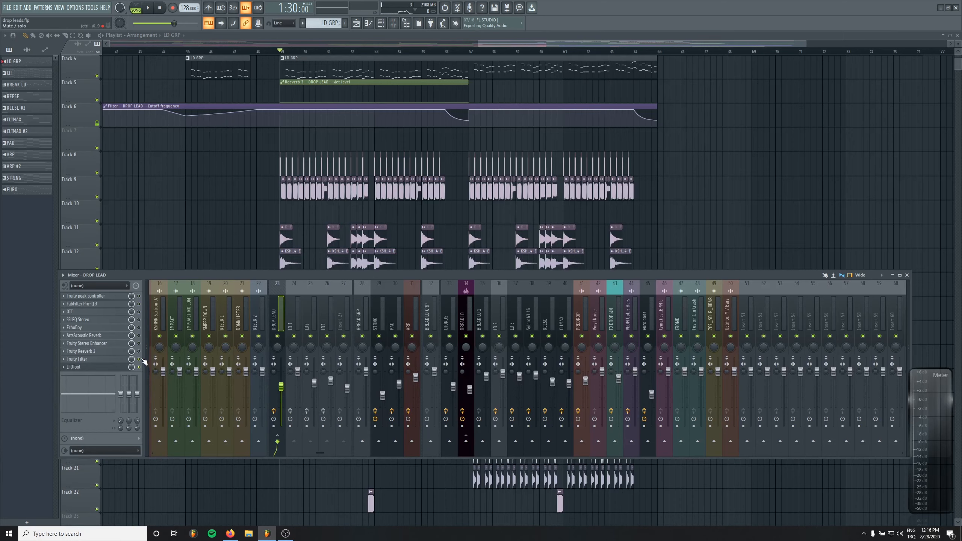
key("space")
left_click_drag(280, 387, 284, 361)
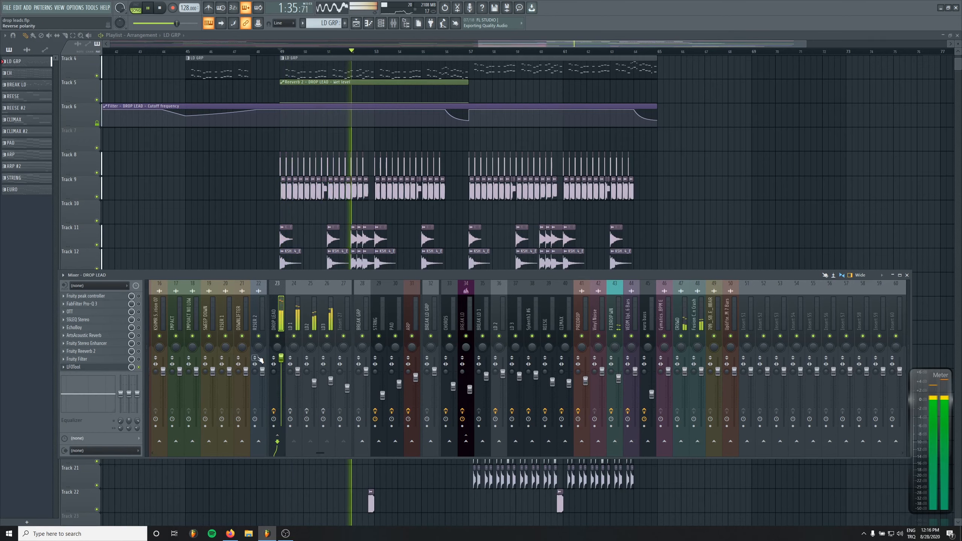
key("space")
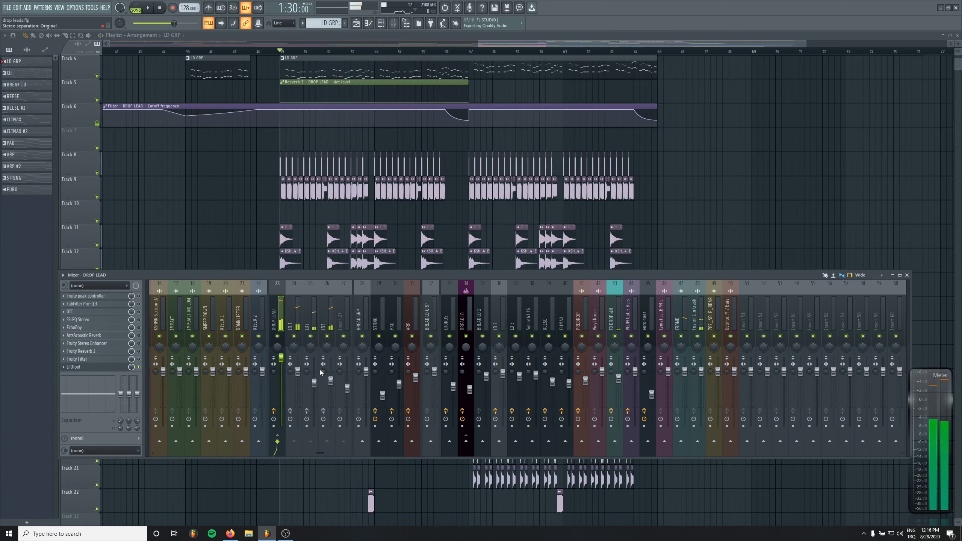
Play the drop, select the Master mixer track and run the macro that switches smart disable for all plugins
key("space")
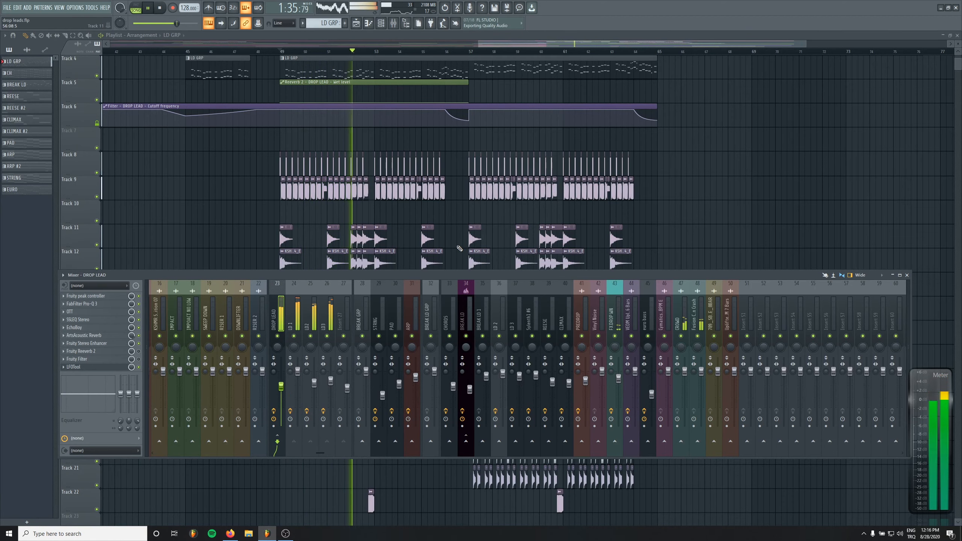
scroll(150, 309, "up", 5)
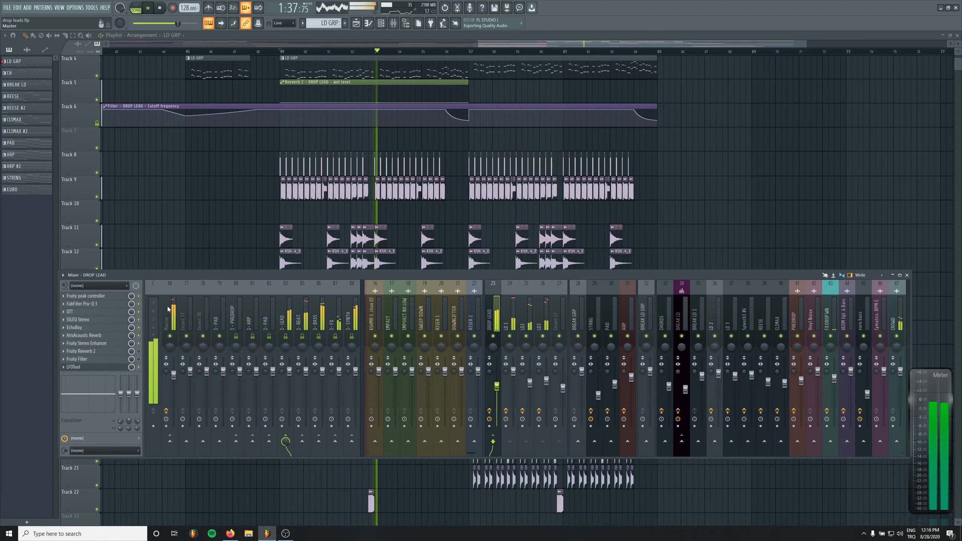
left_click(169, 309)
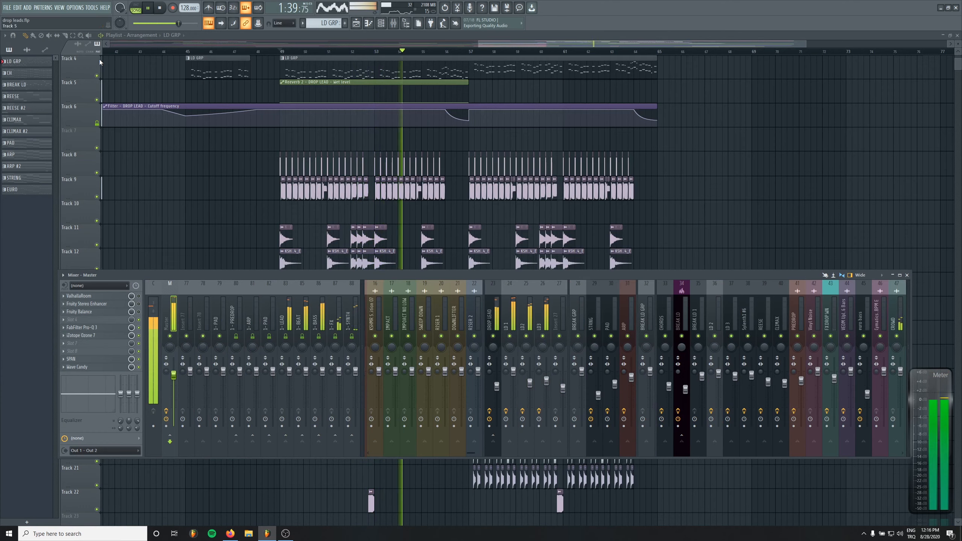
left_click(92, 7)
mouse_move(139, 31)
left_click(200, 87)
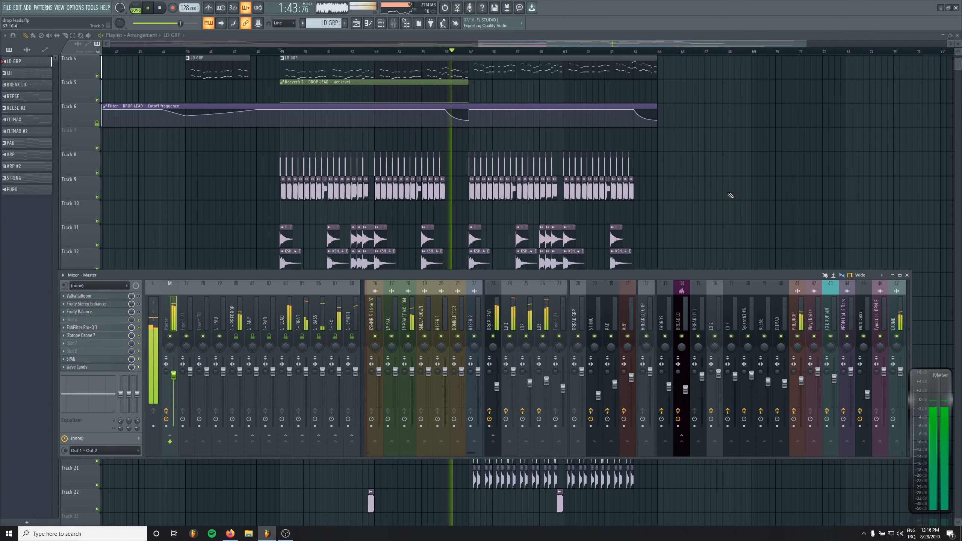
Mute playlist Track 6, which holds the DROP LEAD filter cutoff automation, and bring the mixer back
key("F9")
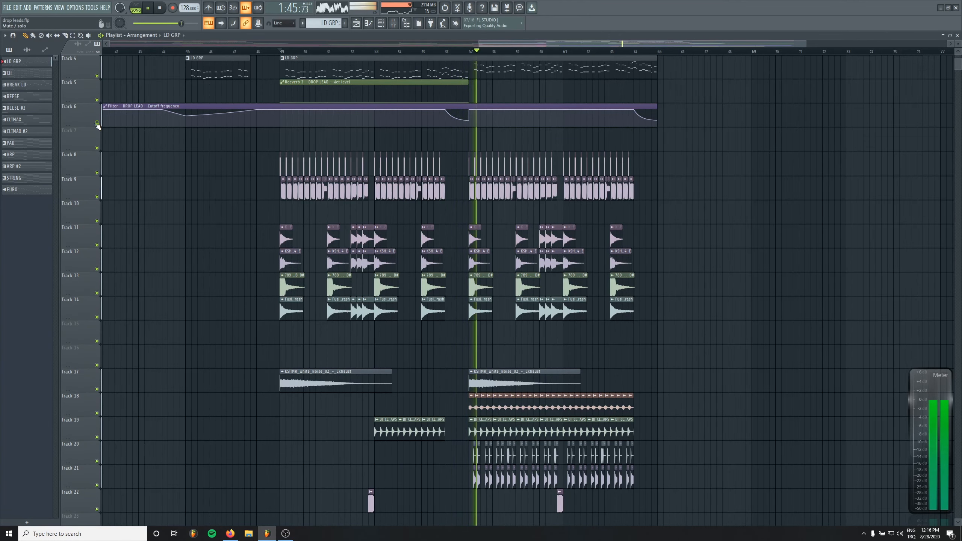
left_click(97, 125)
key("F9")
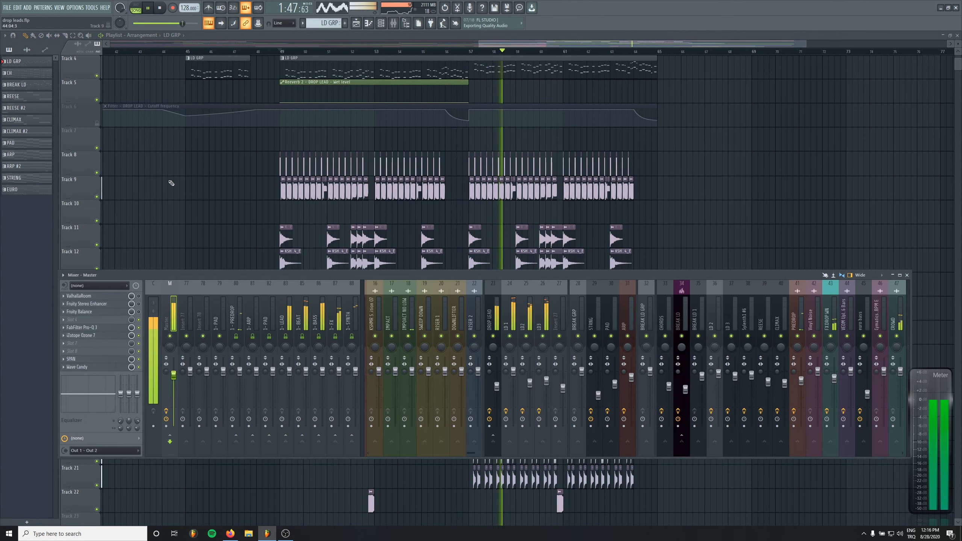
Hide the mixer, run the smart disable macro for all plugins once more and stop playback
key("F9")
left_click(91, 7)
mouse_move(99, 33)
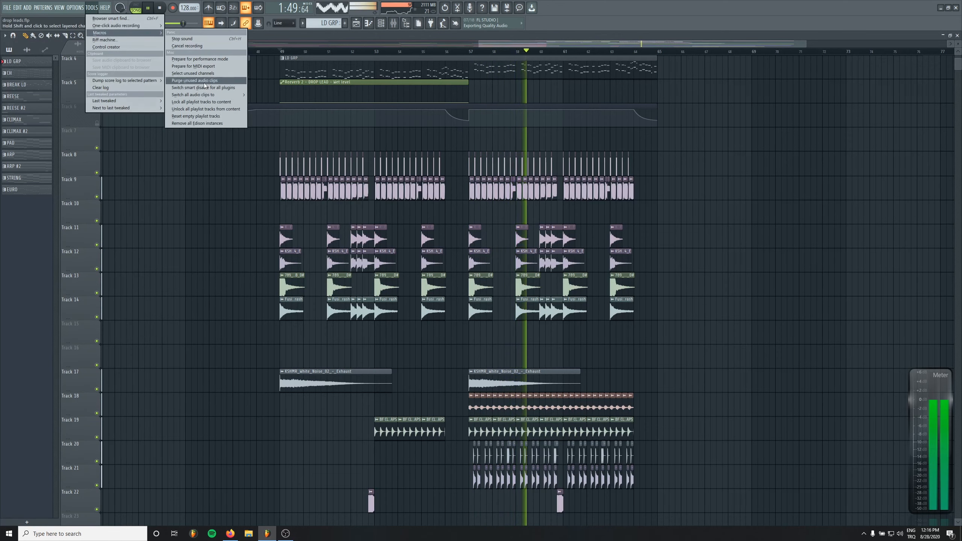
left_click(205, 87)
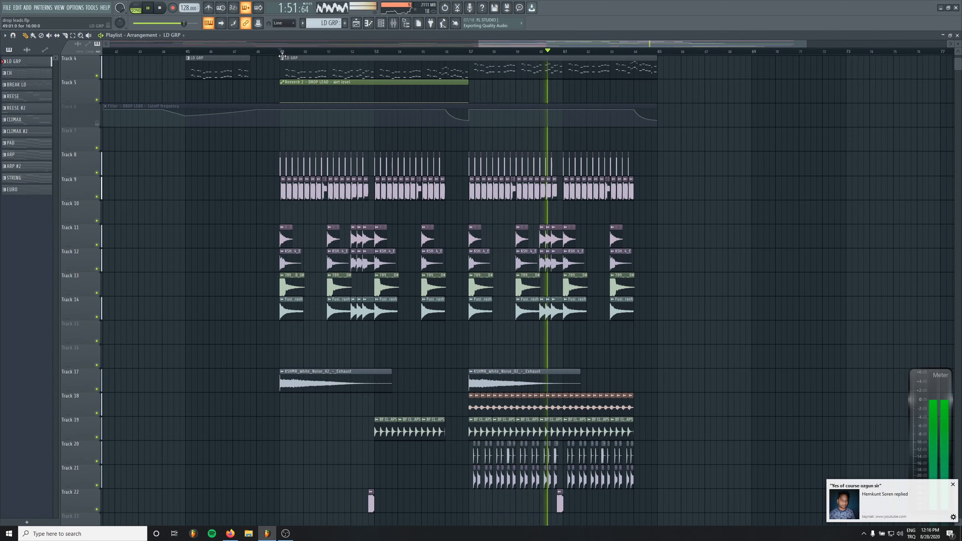
key("space")
Solo playlist Track 4 containing the LD GRP pattern
scroll(389, 189, "up", 3)
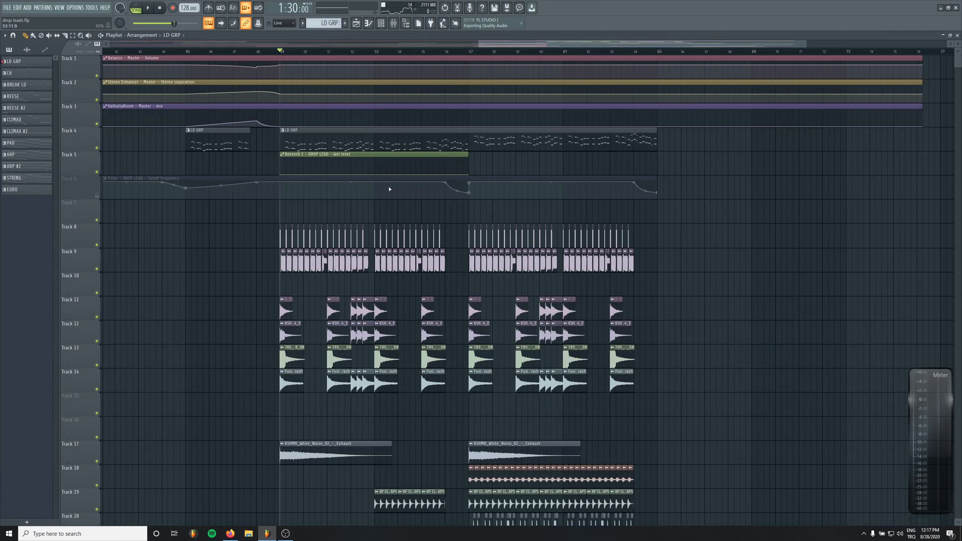
scroll(391, 204, "down", 1)
left_click_drag(350, 195, 302, 180)
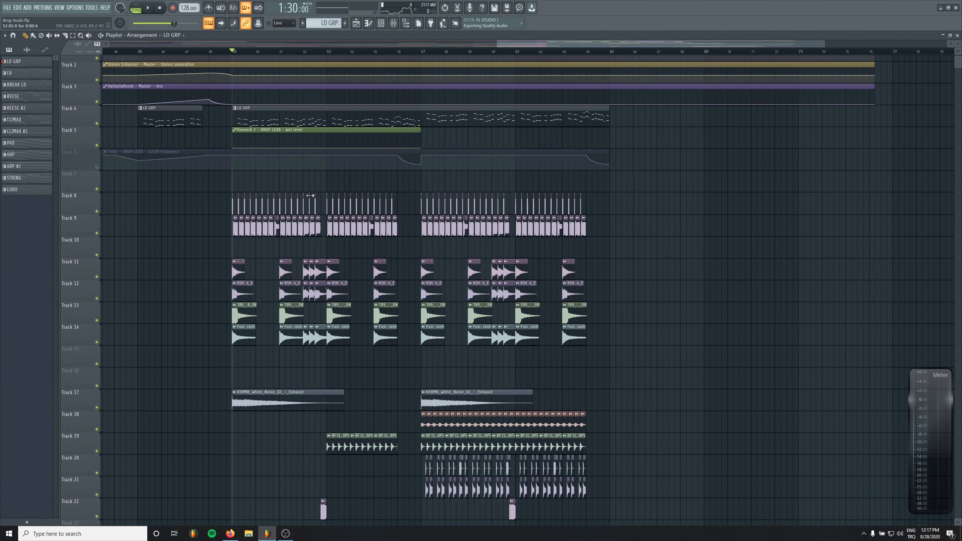
right_click(97, 124)
Select the DROP LEAD mixer track and open the Channel rack
left_click(394, 24)
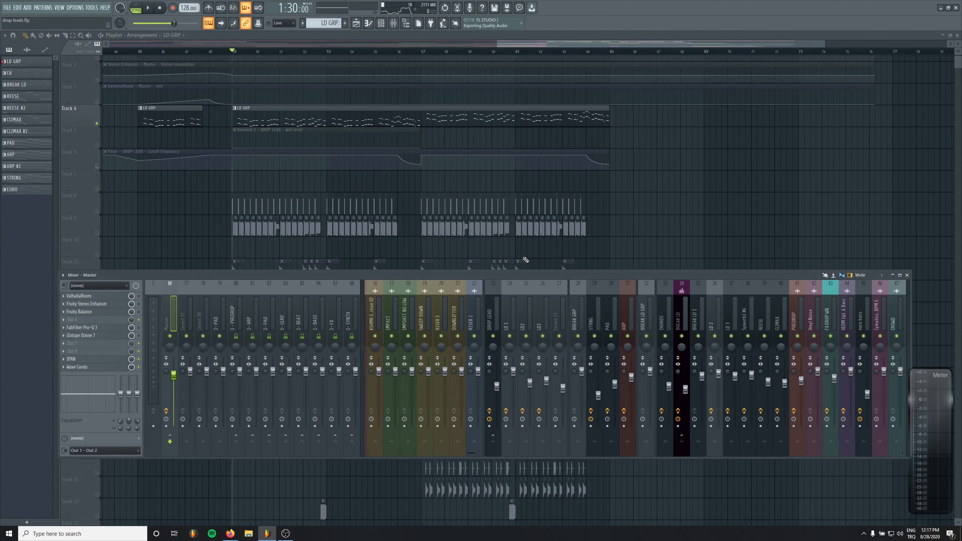
left_click(490, 295)
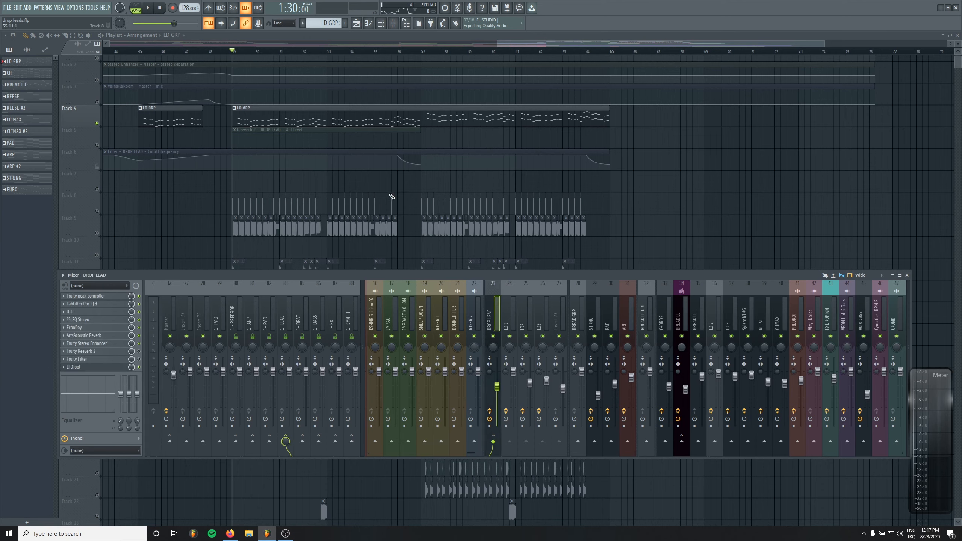
key("F6")
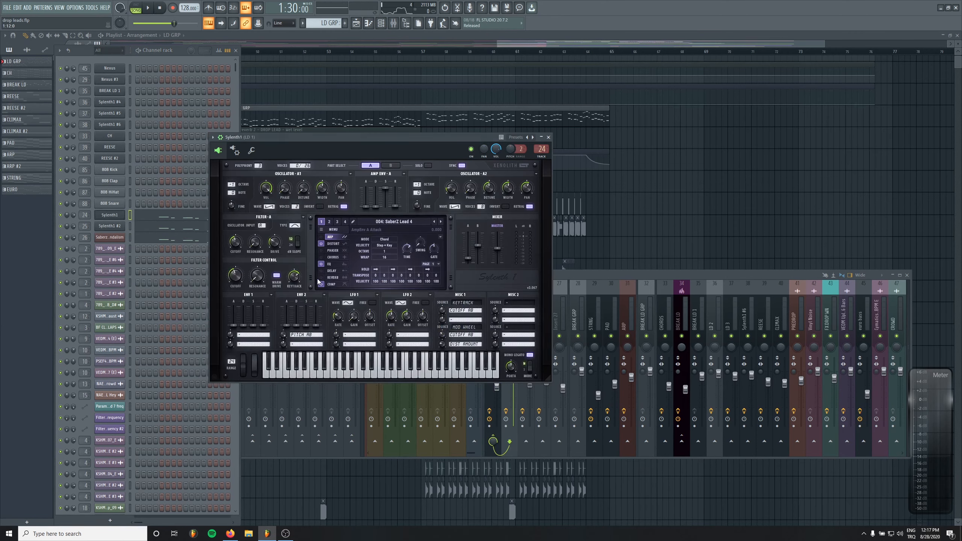
Inspect the Saberz Vandalism lead's synth settings and the mixer effect chains of LD 1 and LD2
left_click(130, 237)
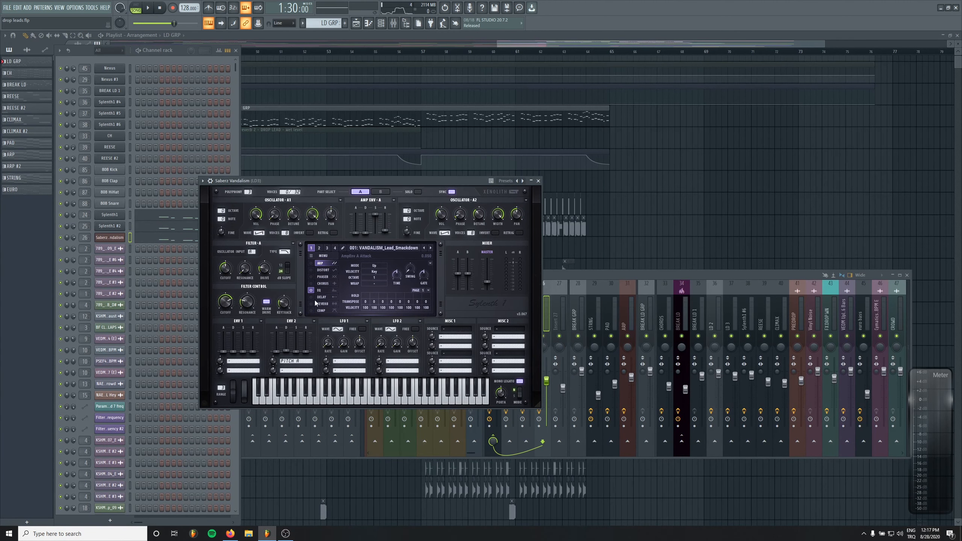
left_click(538, 182)
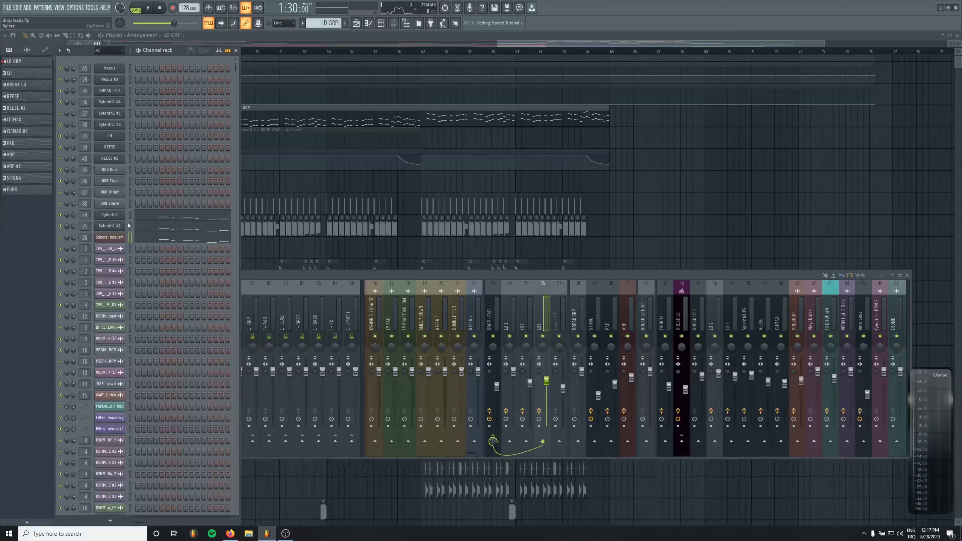
left_click(464, 277)
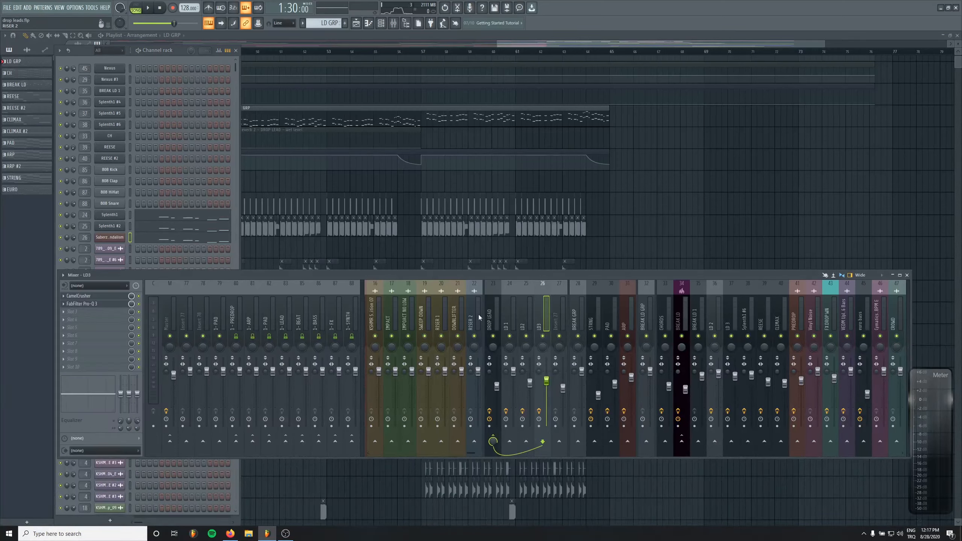
left_click(502, 307)
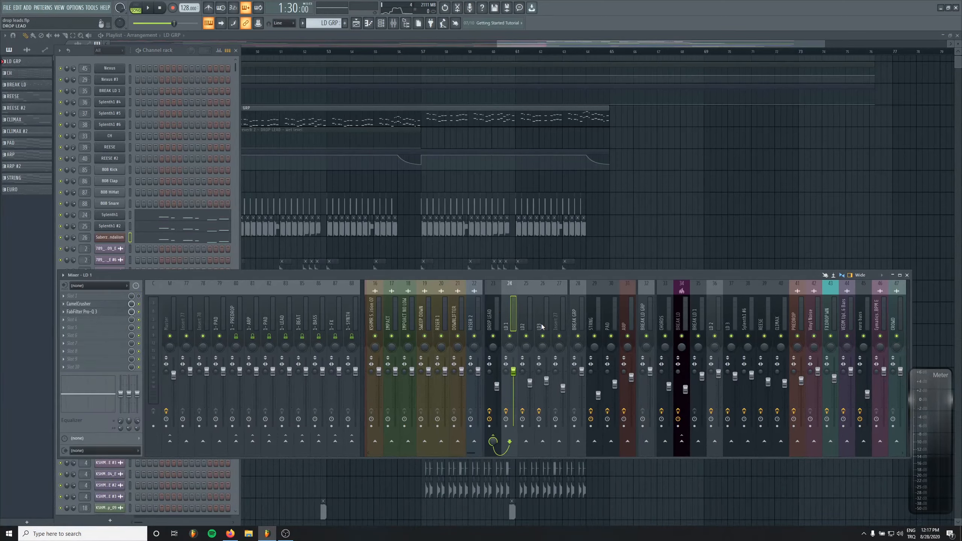
left_click(531, 308)
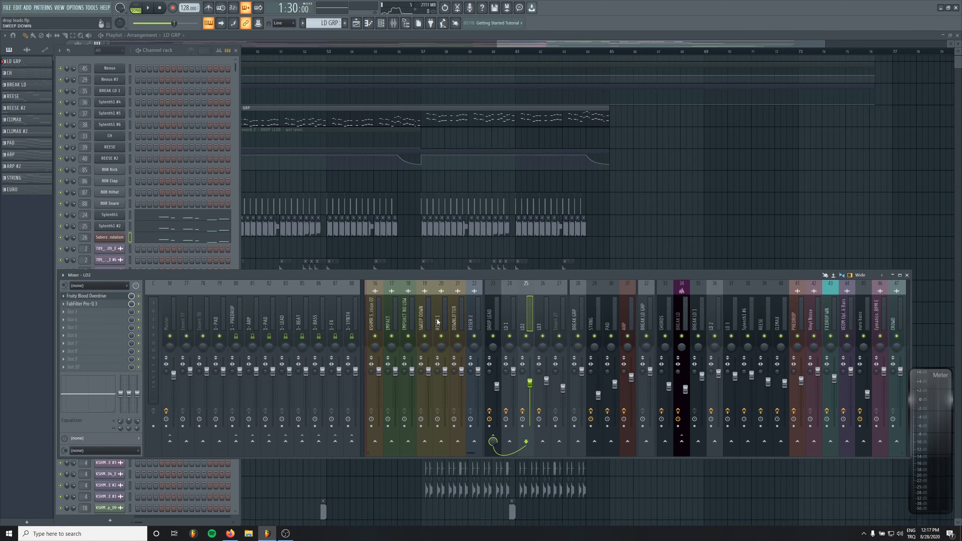
Try Fruity WaveShaper in slot 4 of the LD3 mixer track with its curve bowed upward, and clear the slot
left_click(544, 303)
left_click(72, 320)
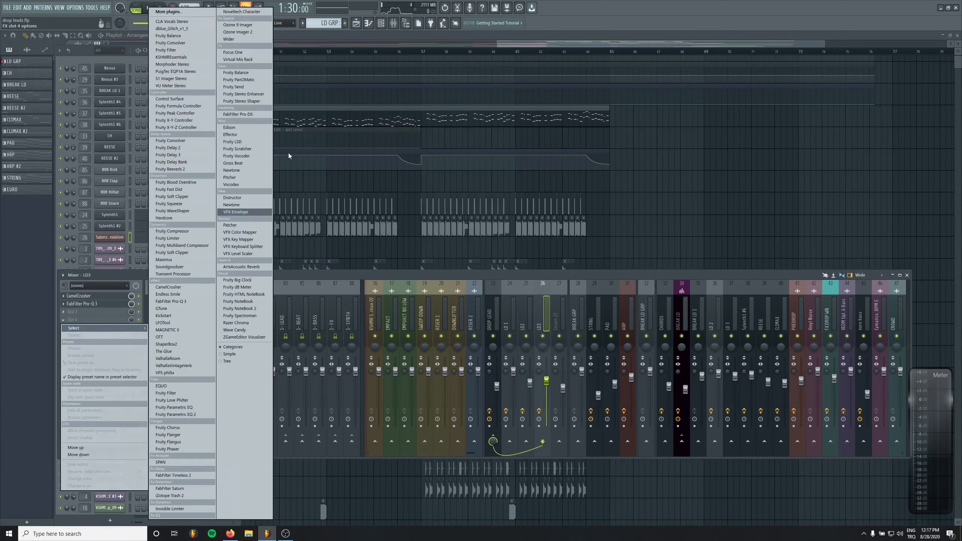
left_click(172, 211)
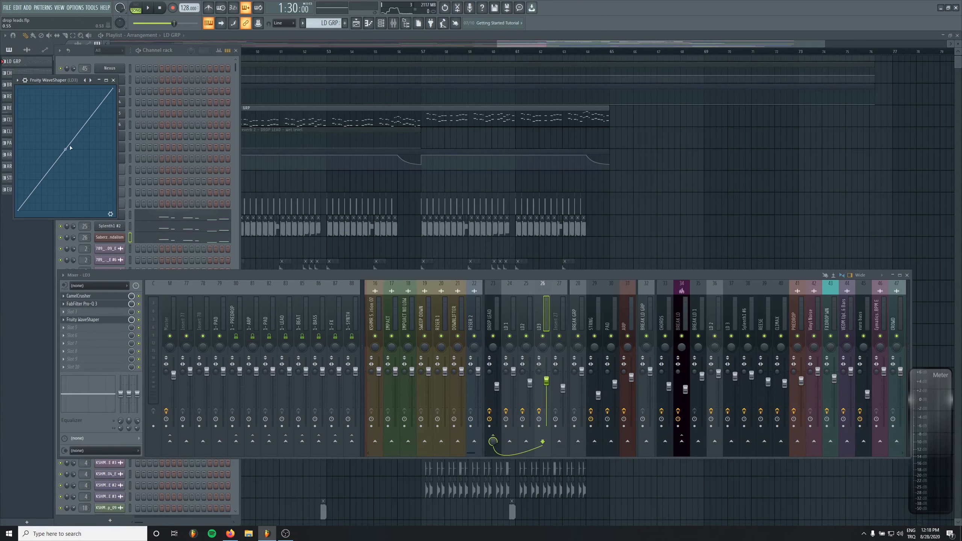
left_click_drag(65, 148, 65, 131)
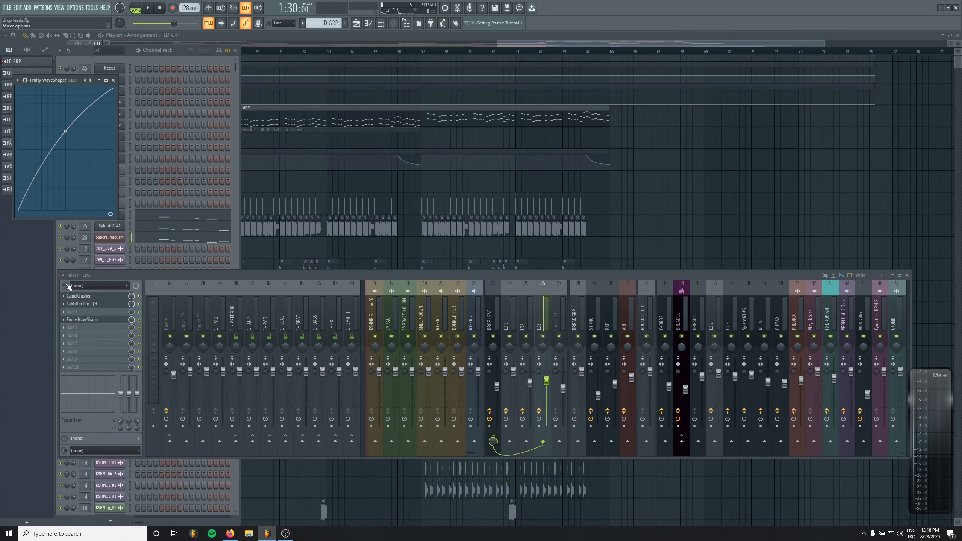
left_click(63, 320)
left_click(71, 335)
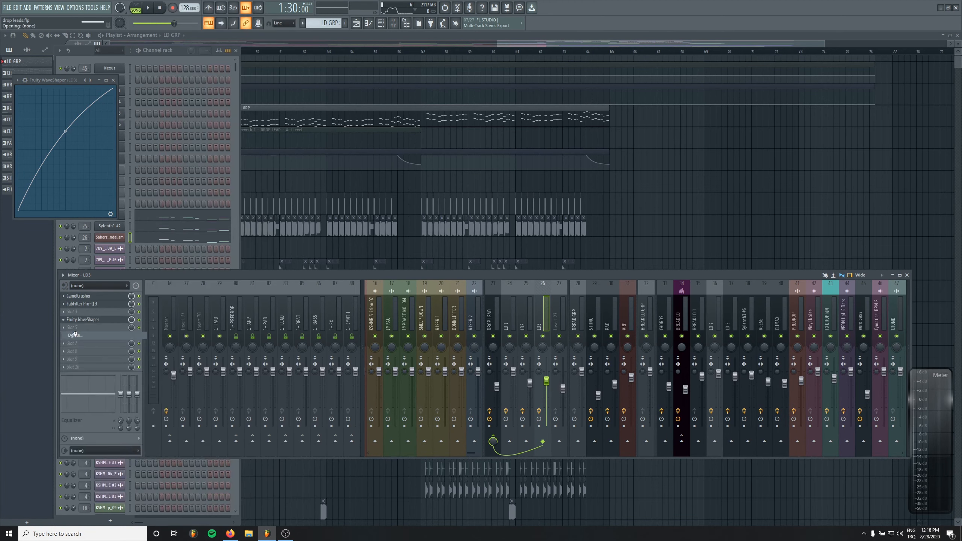
Review the FabFilter Pro-Q 3, OTT and SSLEQ Stereo settings on the DROP LEAD mixer track and close their windows
left_click(486, 301)
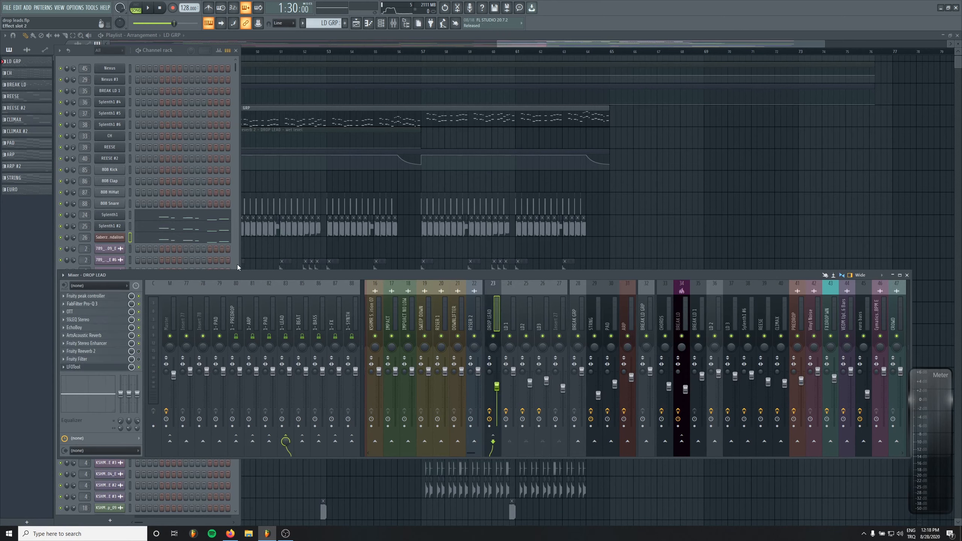
left_click(81, 303)
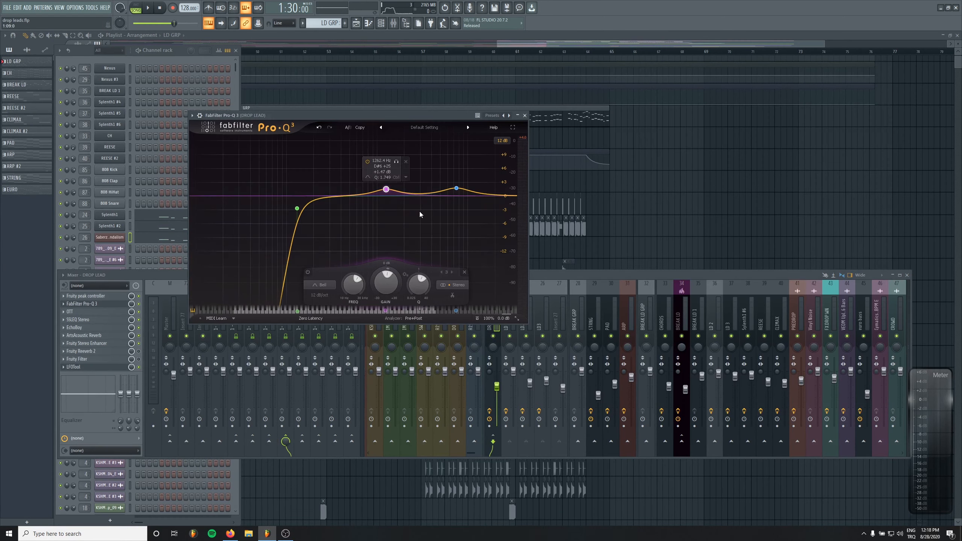
left_click(85, 311)
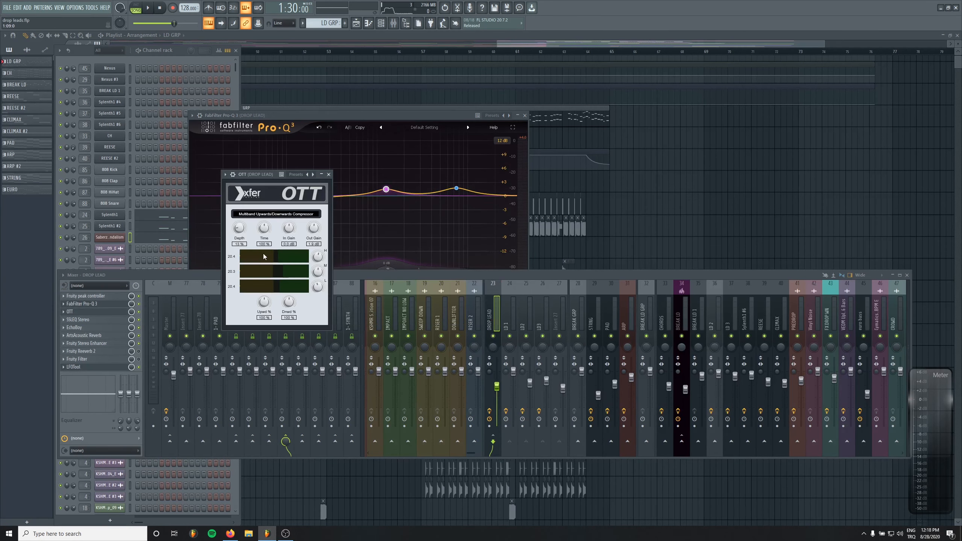
left_click(78, 319)
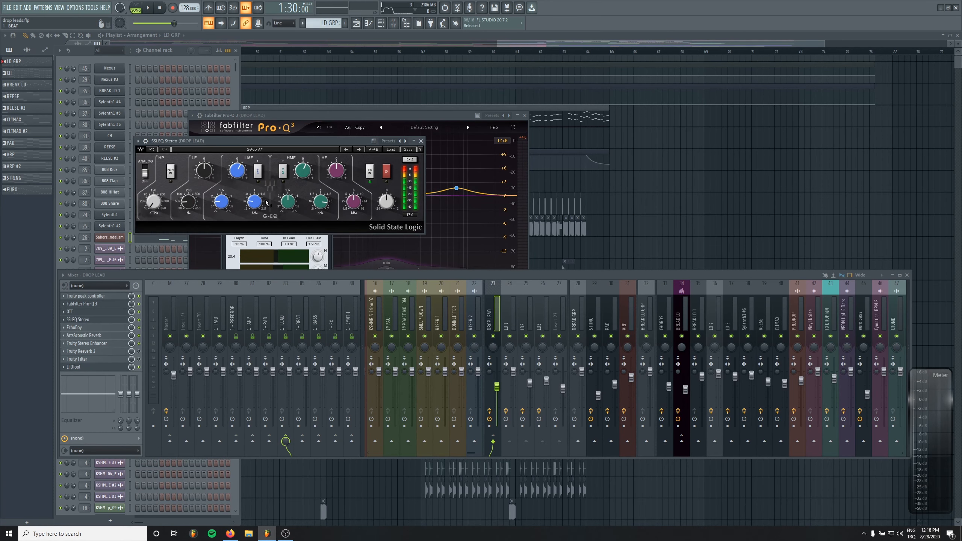
left_click(78, 319)
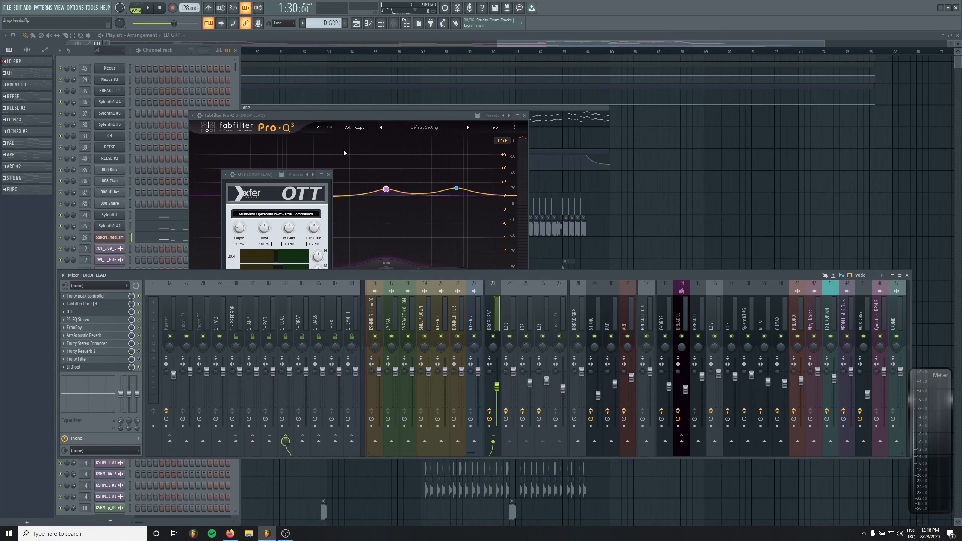
left_click(330, 175)
left_click(525, 115)
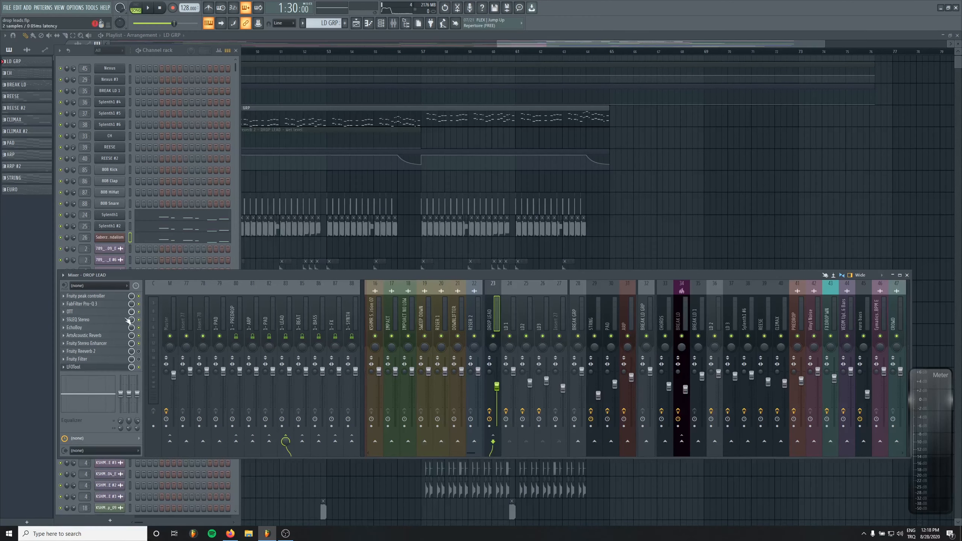
Review the EchoBoy, ArtsAcoustic Reverb and Fruity Stereo Enhancer settings on the DROP LEAD track and close their windows
left_click(103, 328)
left_click(105, 336)
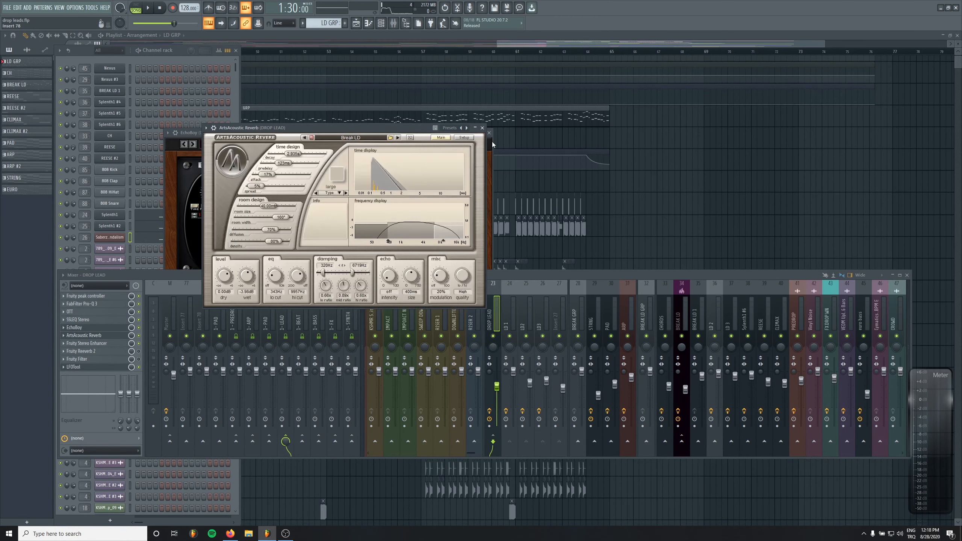
left_click(483, 128)
left_click(489, 133)
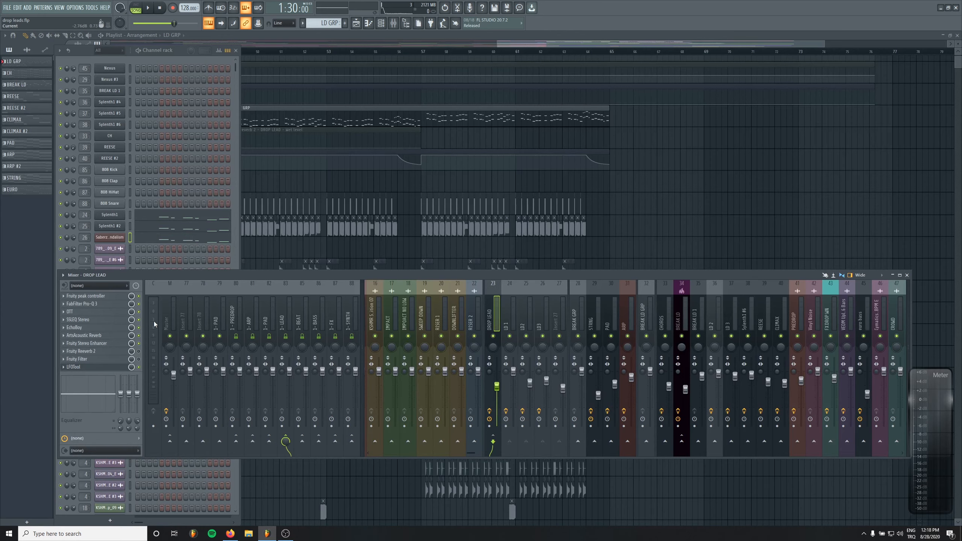
left_click(90, 344)
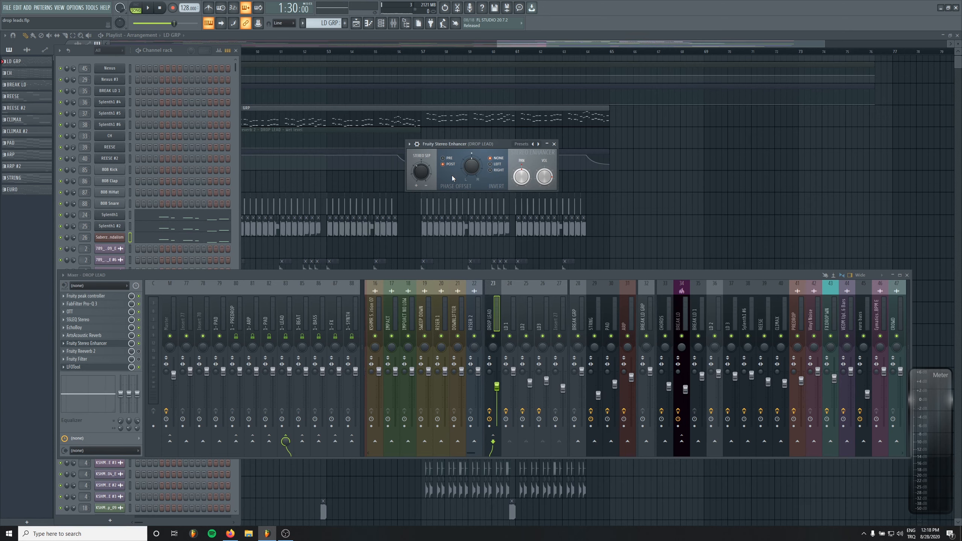
left_click(554, 144)
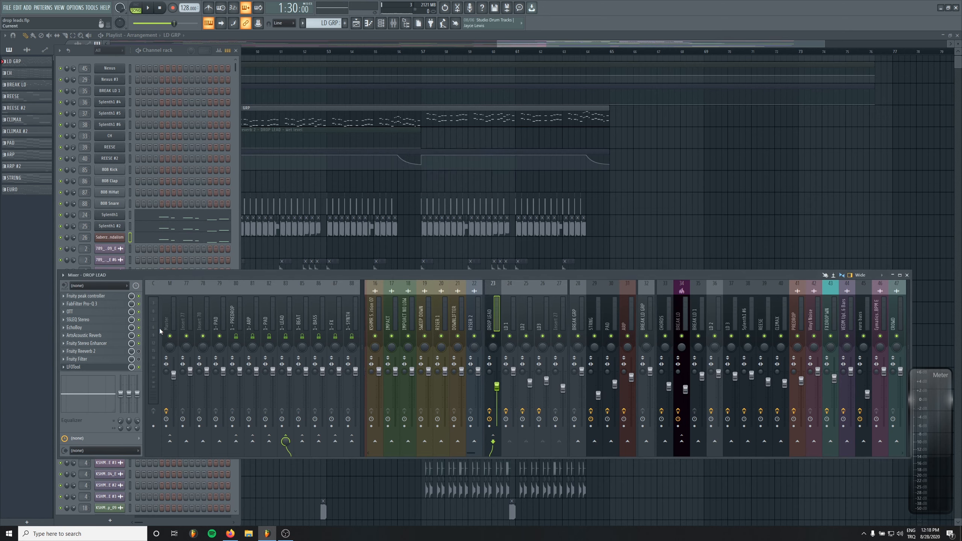
Add S1 Imager Stereo to slot 4 of the LD 1 mixer track and set its width to 1.3
left_click(510, 294)
left_click(97, 324)
left_click(197, 108)
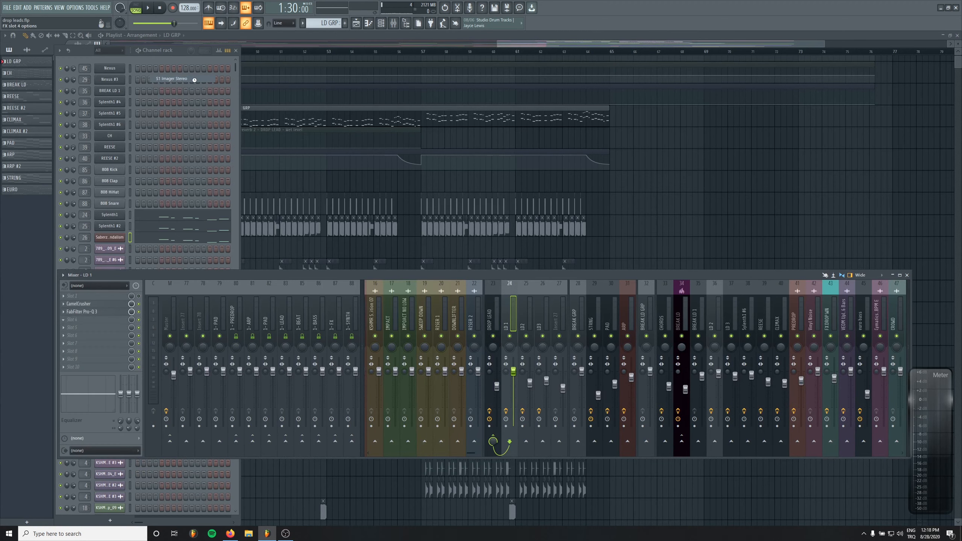
left_click(83, 211)
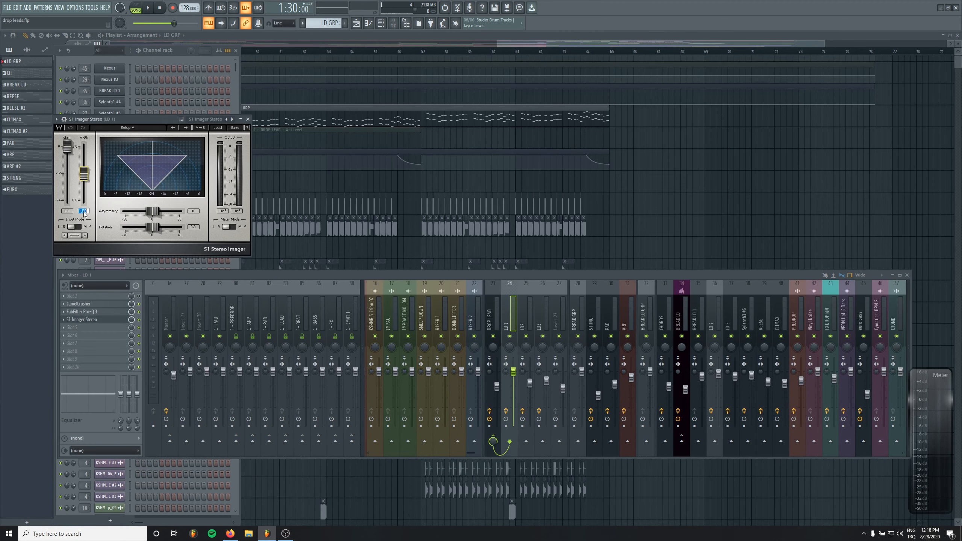
type("1.3")
key("Return")
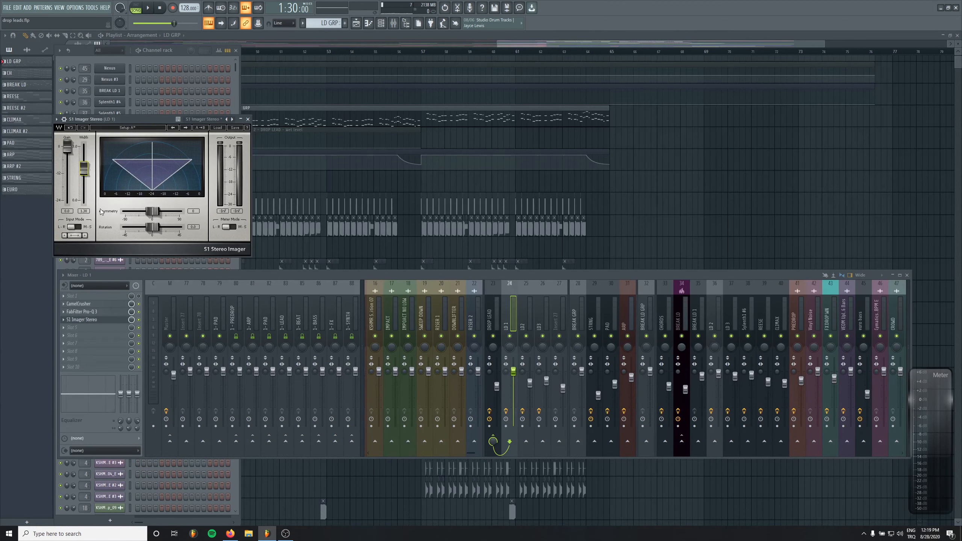
Add Fruity Stereo Shaper to slot 4 of the LD2 mixer track and shift its delay toward the left channel
left_click(530, 303)
left_click(71, 323)
left_click(259, 100)
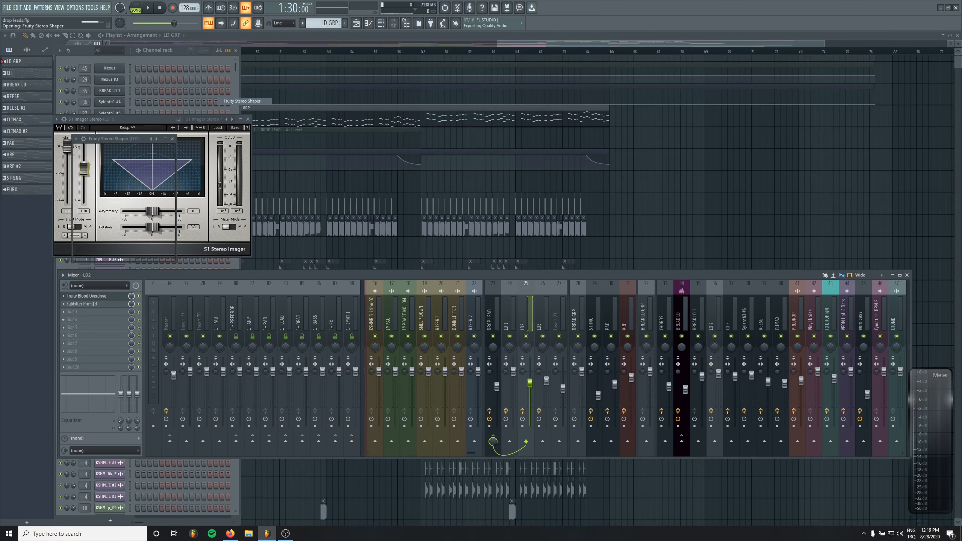
left_click_drag(165, 175, 164, 182)
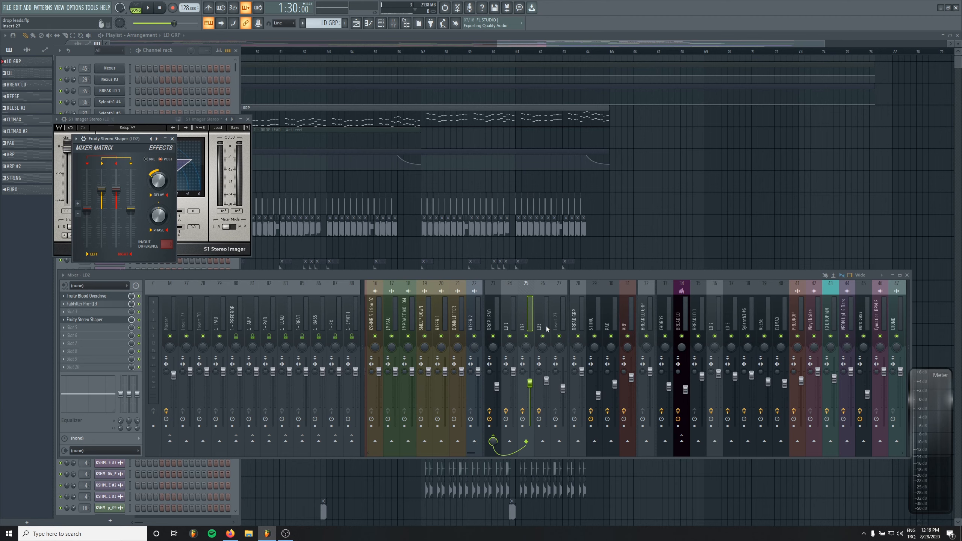
Close both stereo effect windows and inspect the LFOTool volume curve on the DROP LEAD mixer track
left_click(492, 313)
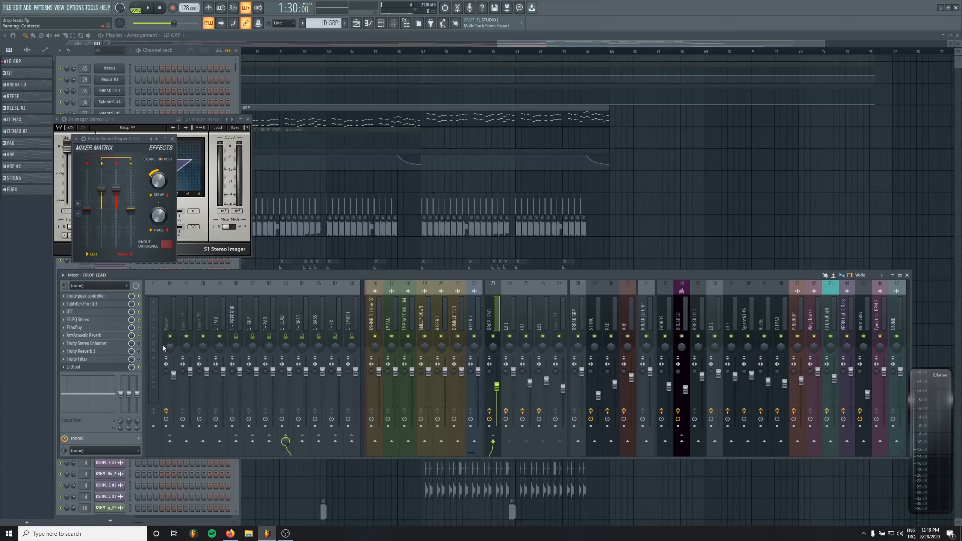
left_click(248, 119)
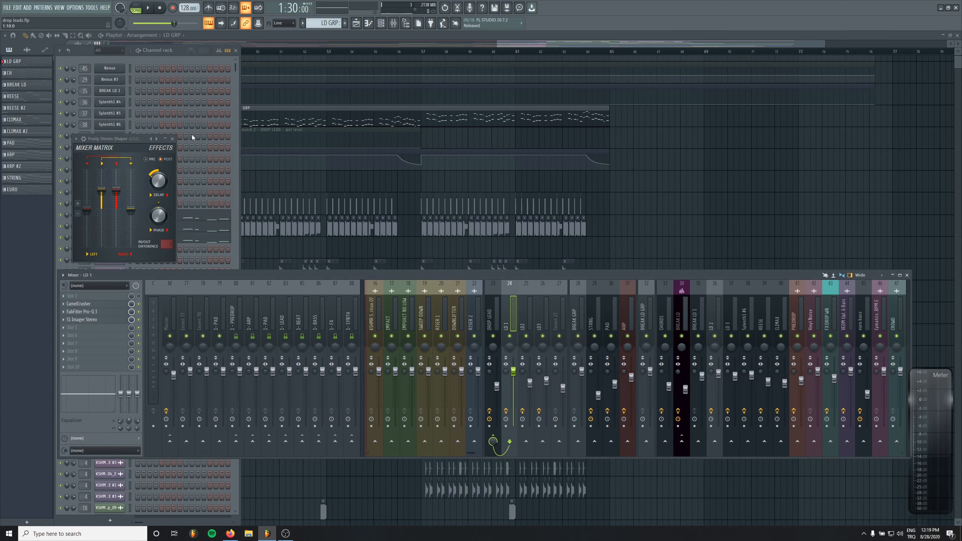
left_click(173, 139)
left_click(487, 300)
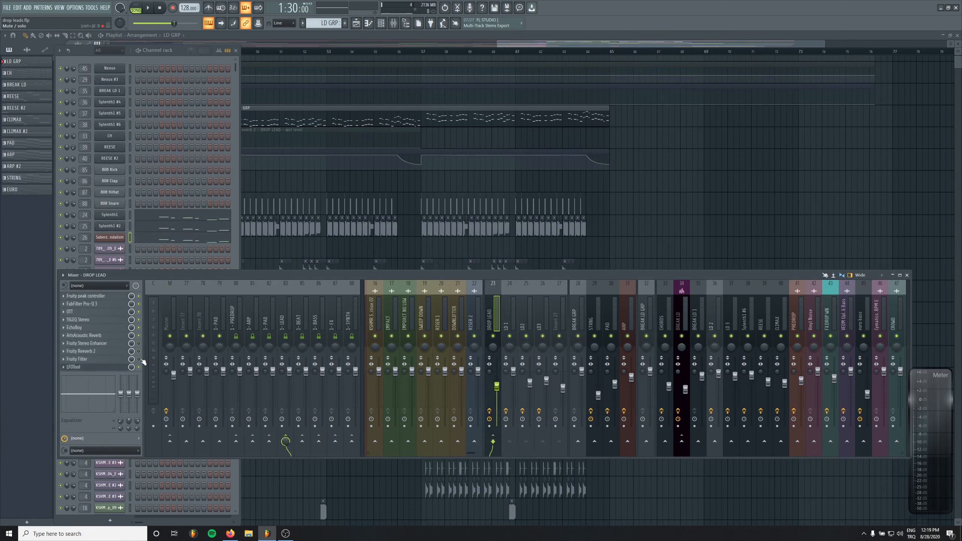
left_click(76, 367)
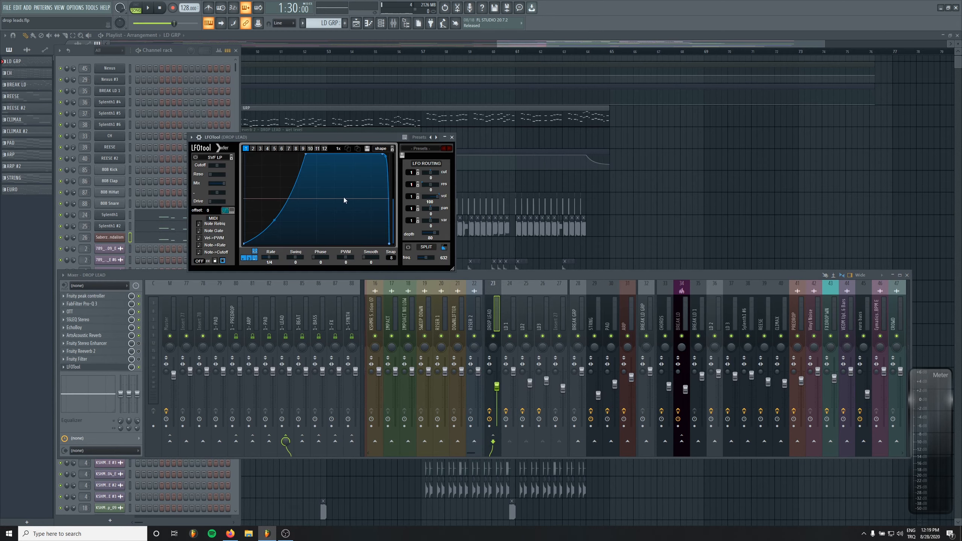
left_click(453, 138)
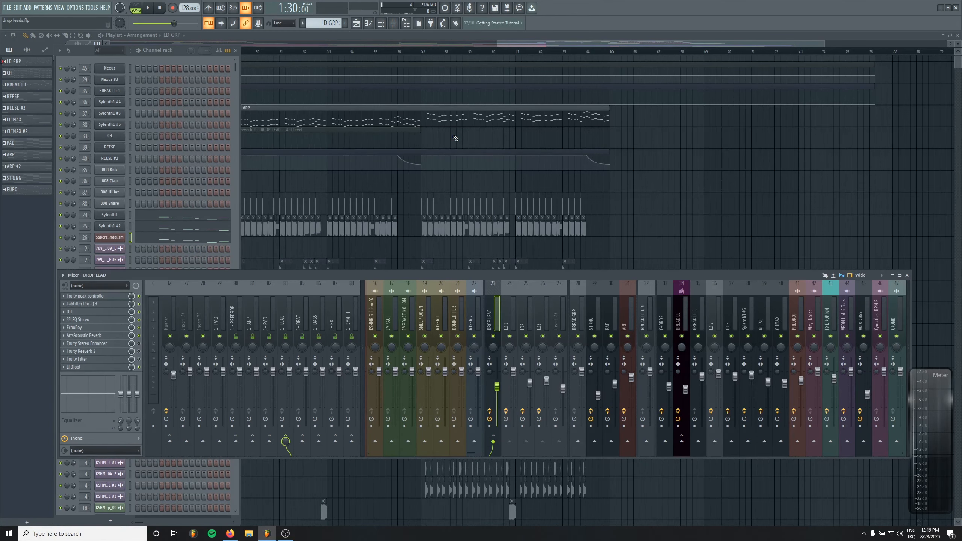
Hide the mixer and Channel rack and show the lower tracks of the playlist
left_click(453, 136)
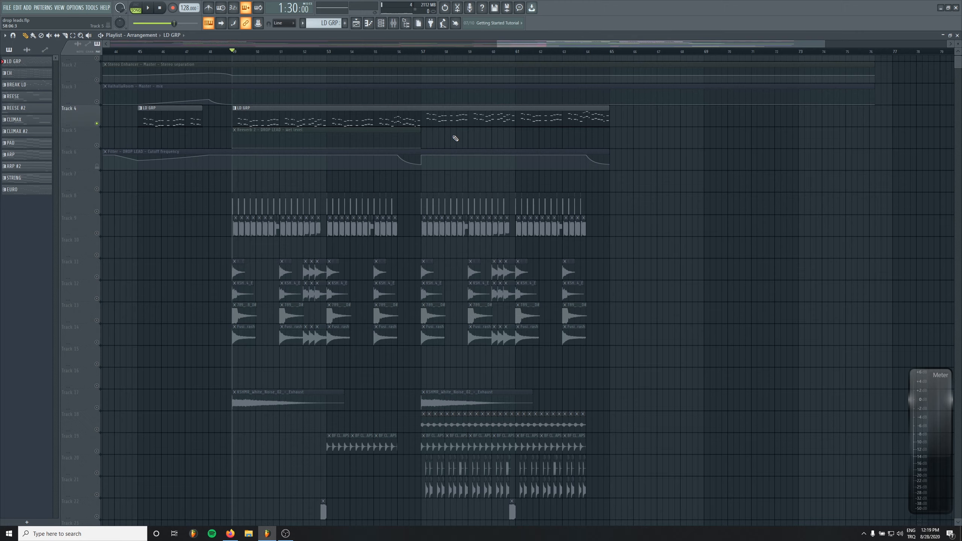
scroll(440, 145, "down", 3)
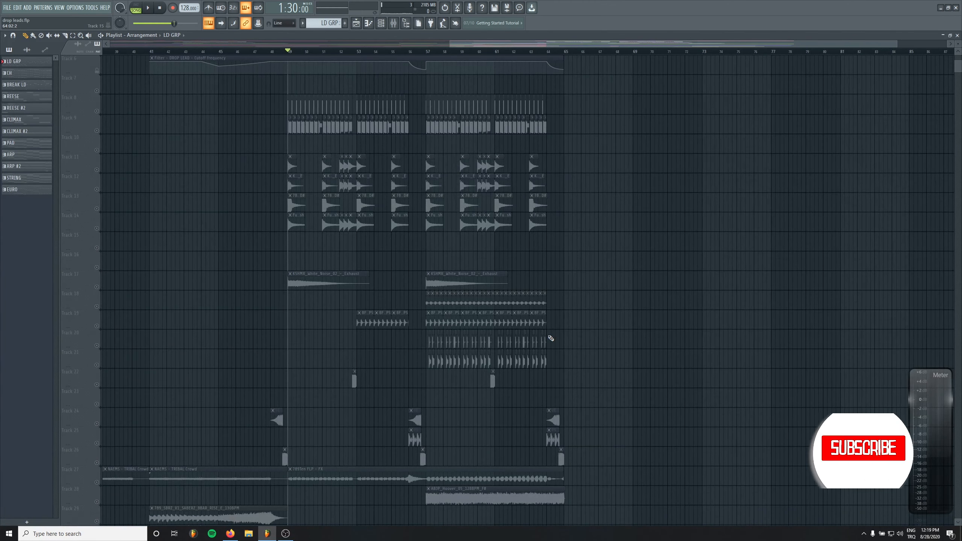